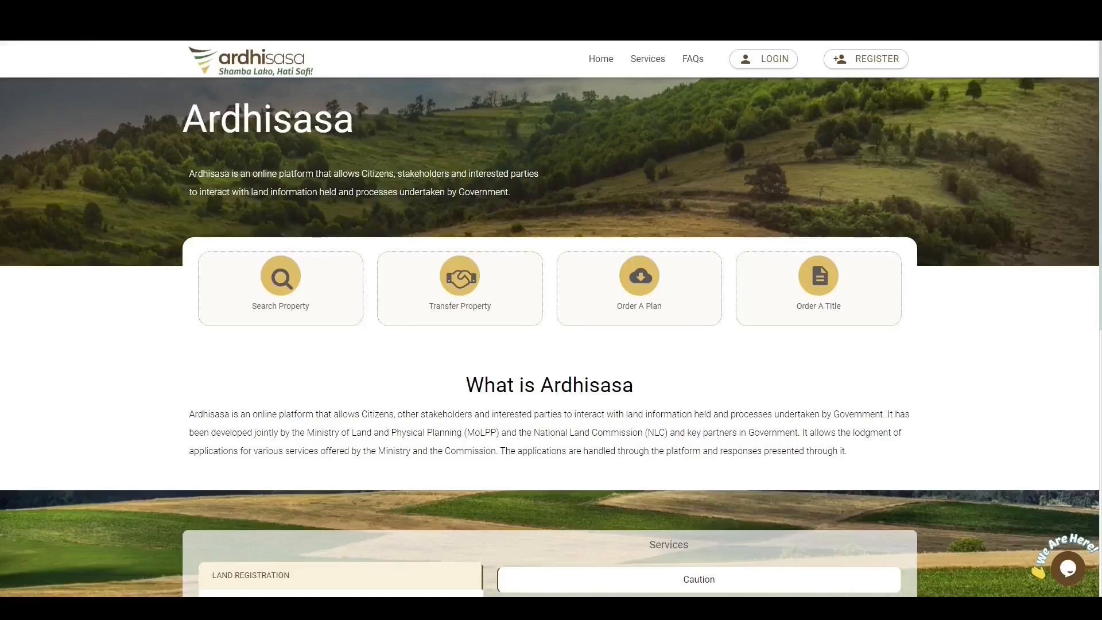
Log in with the identification number, account password and one-time OTP code.
left_click(761, 62)
left_click(413, 277)
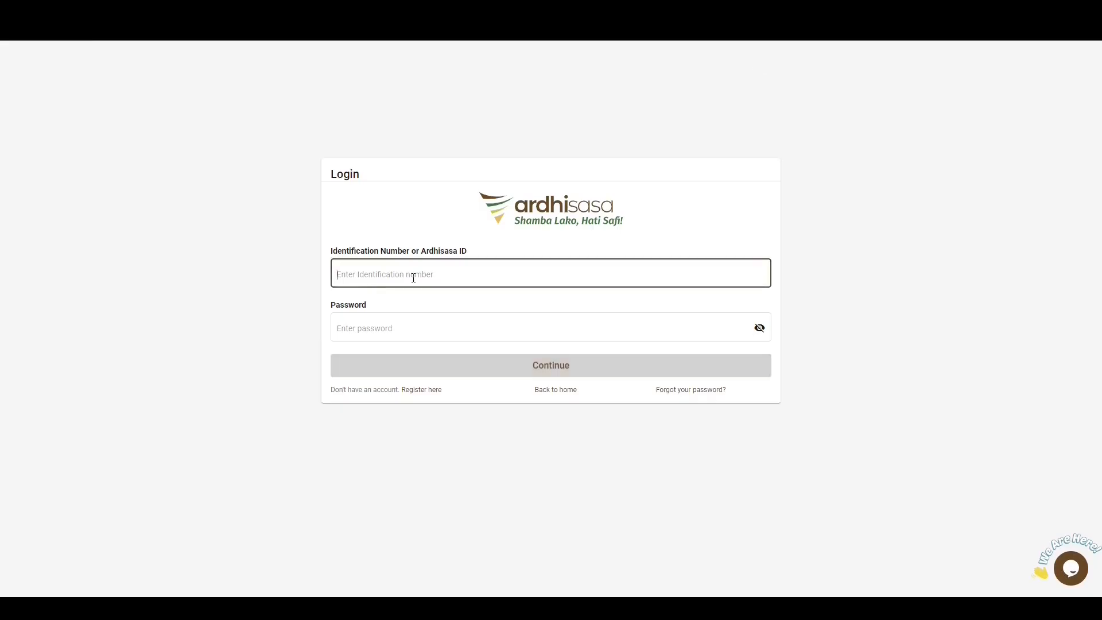
left_click(377, 306)
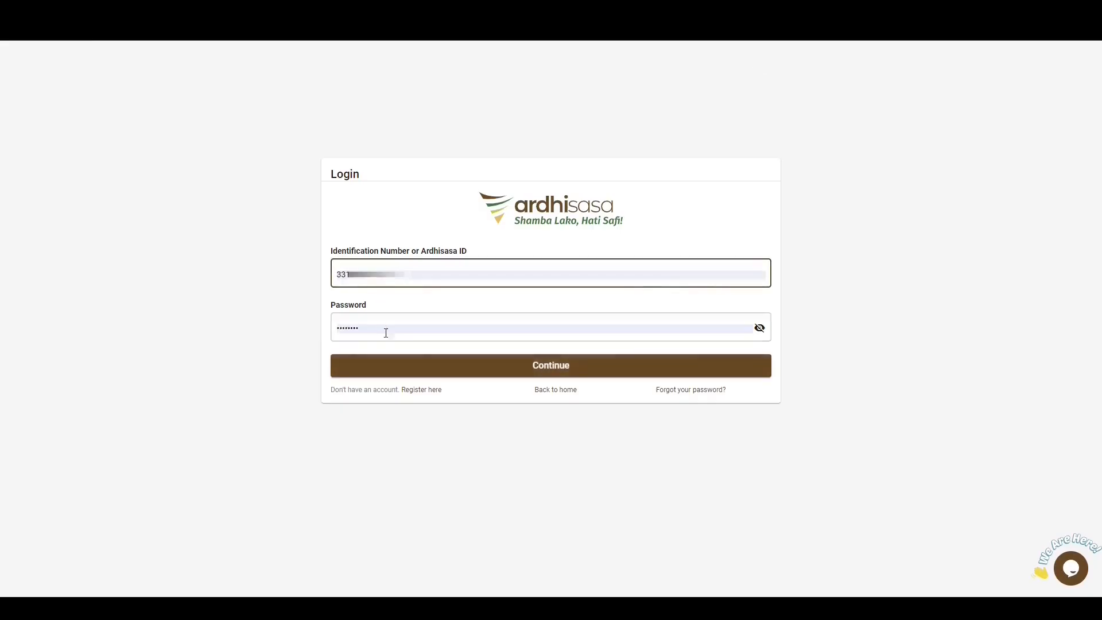
left_click(552, 369)
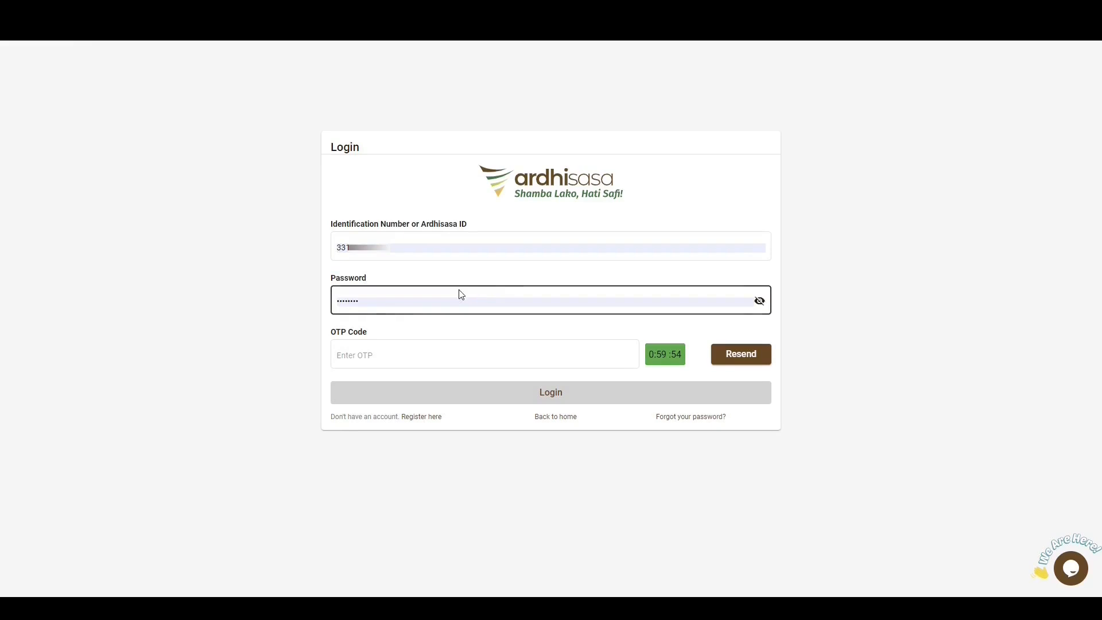
left_click(368, 363)
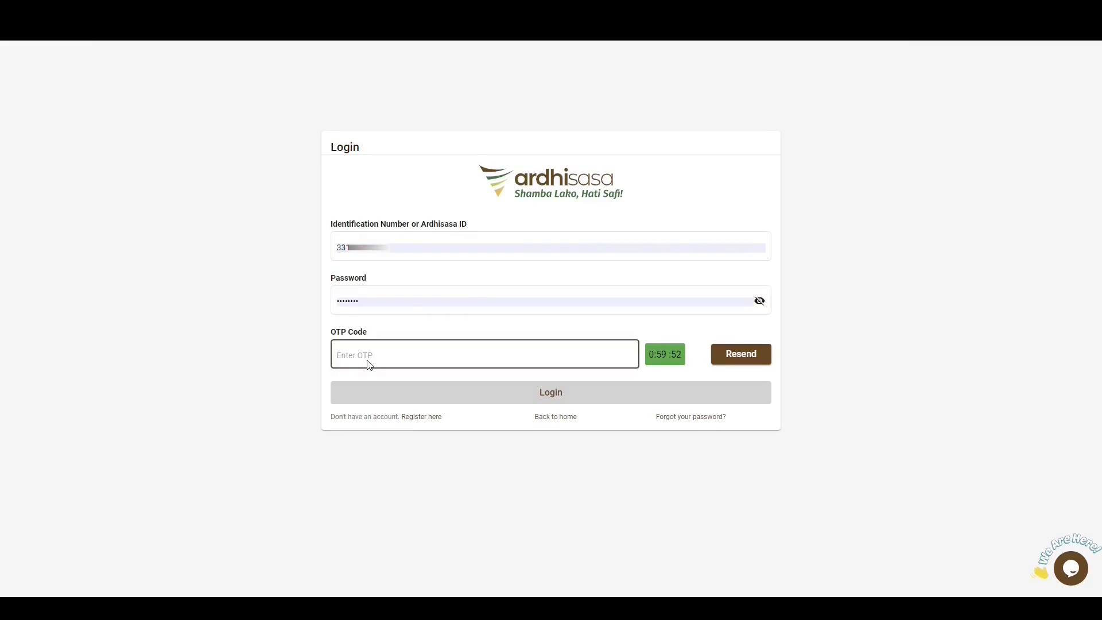
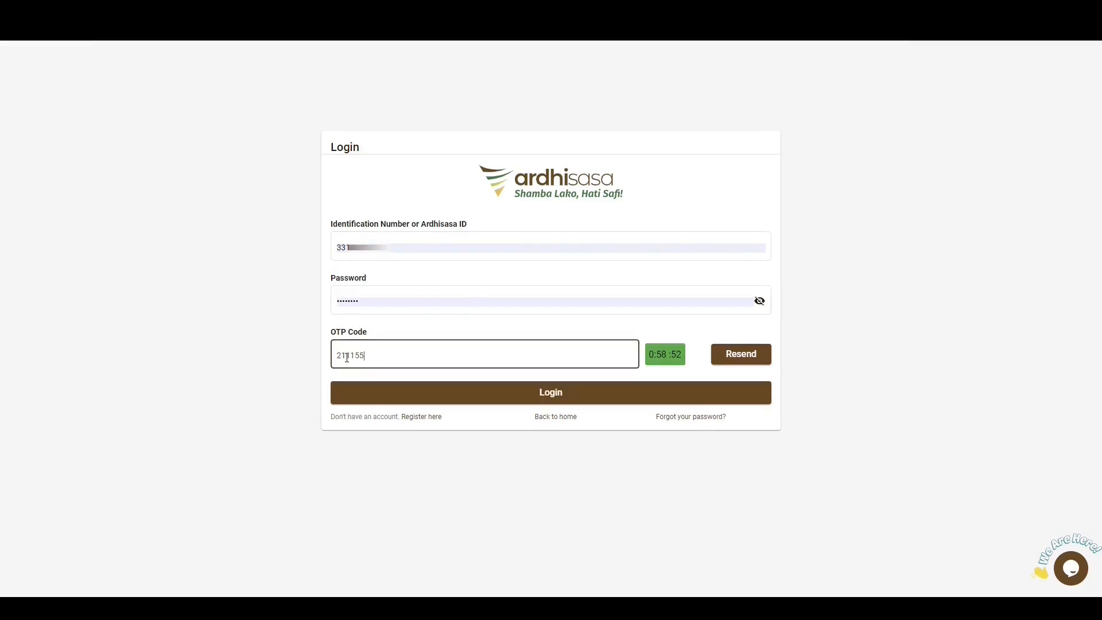
left_click(552, 398)
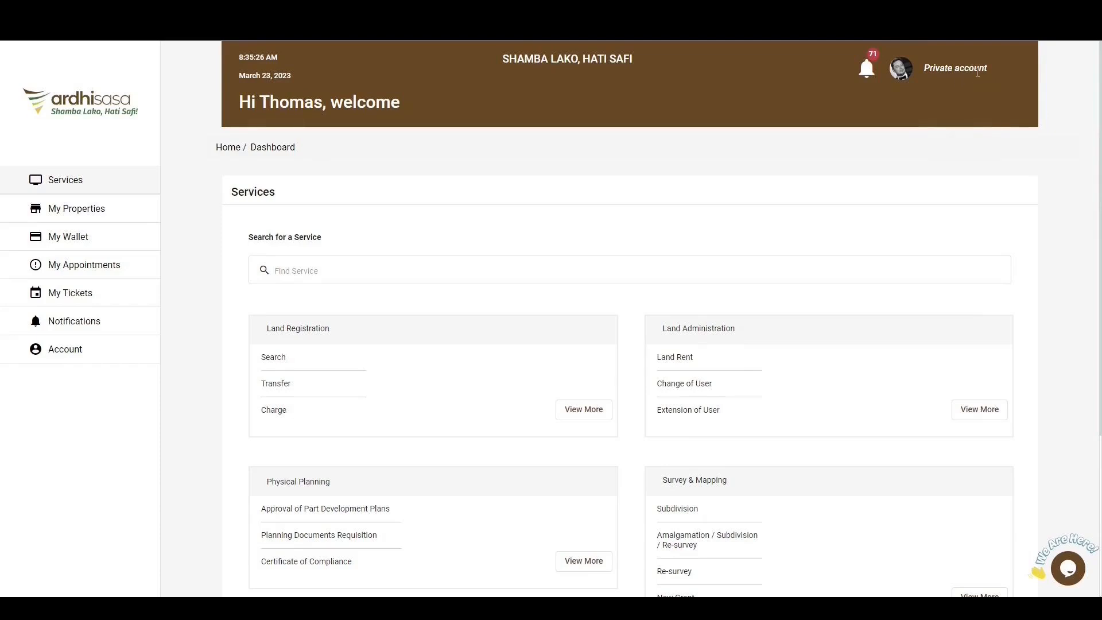
Switch to the Advocate account and open the Land Registration service Transfer by Personal Representative to Purchaser (FORM LRA 43).
left_click(903, 78)
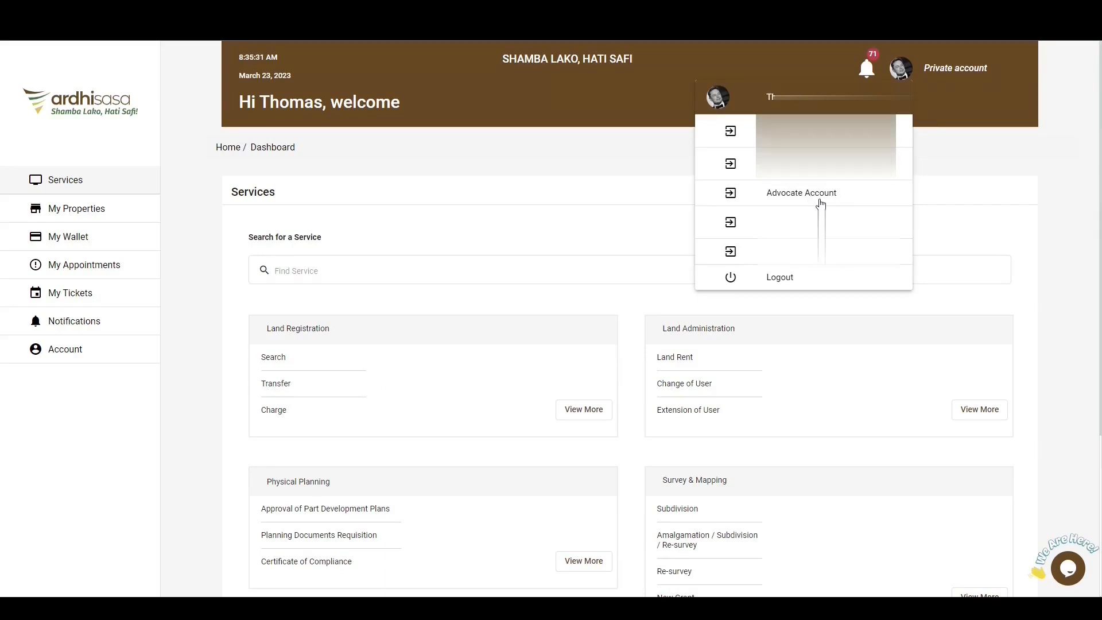
left_click(821, 195)
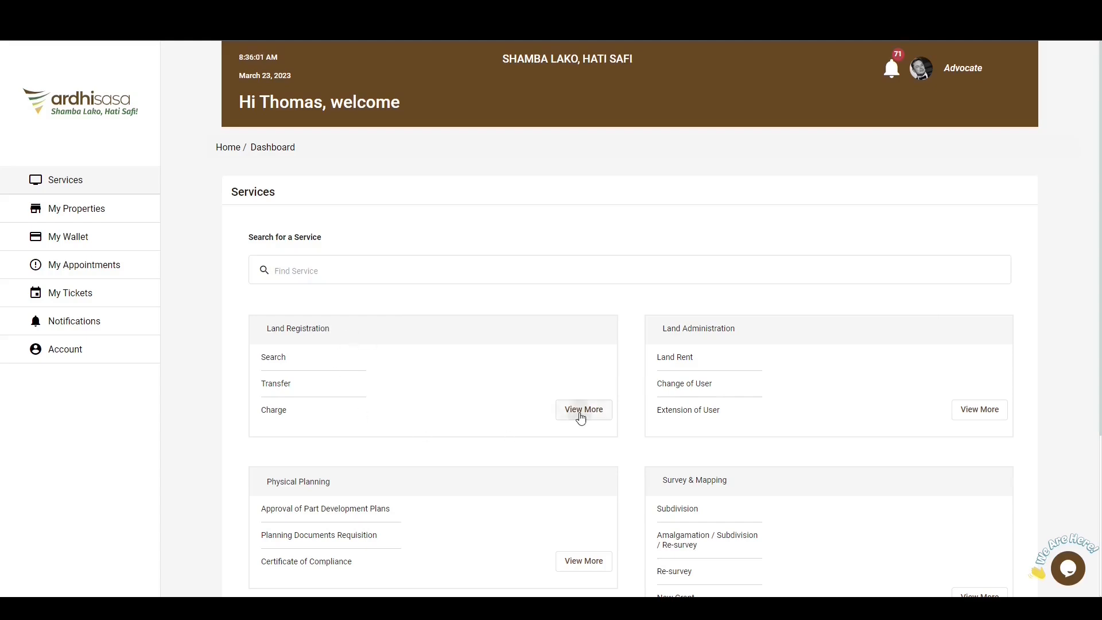
left_click(582, 411)
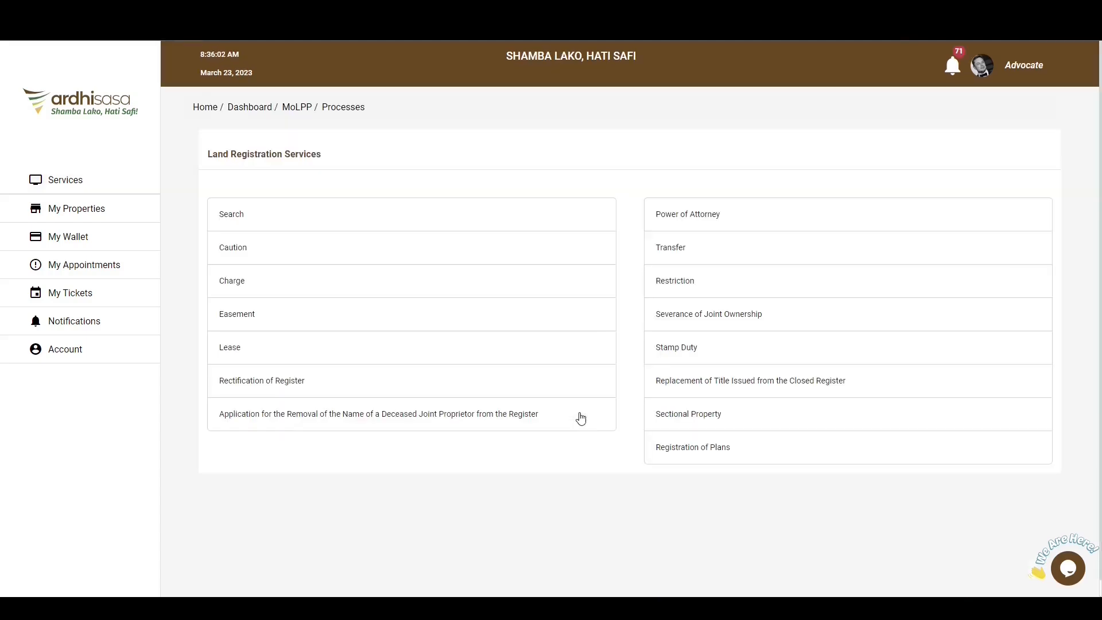
left_click(671, 253)
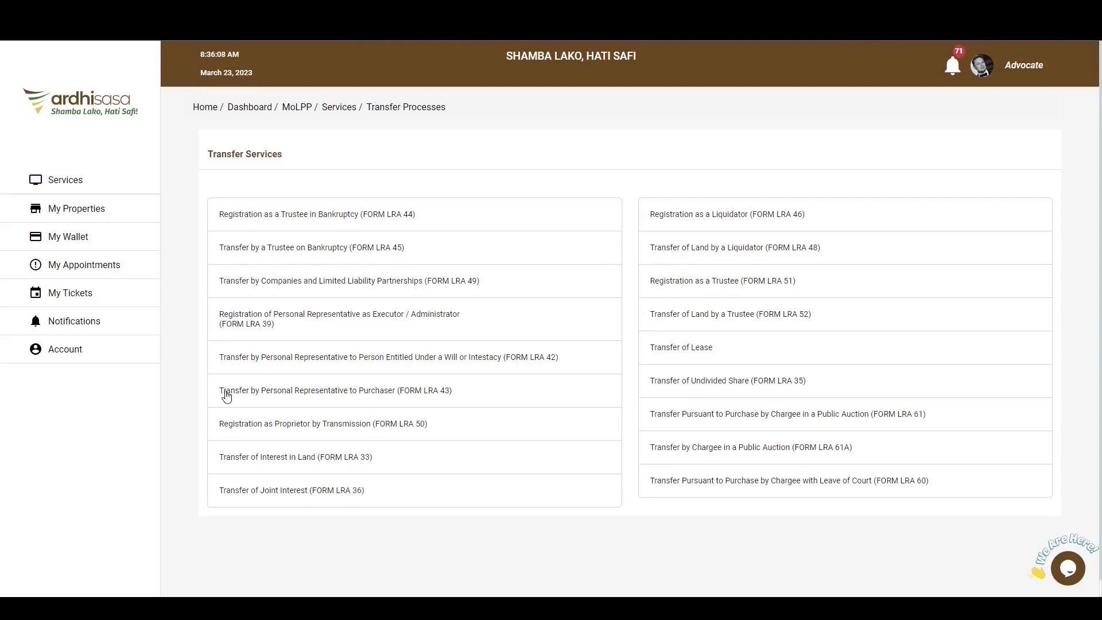
left_click(423, 395)
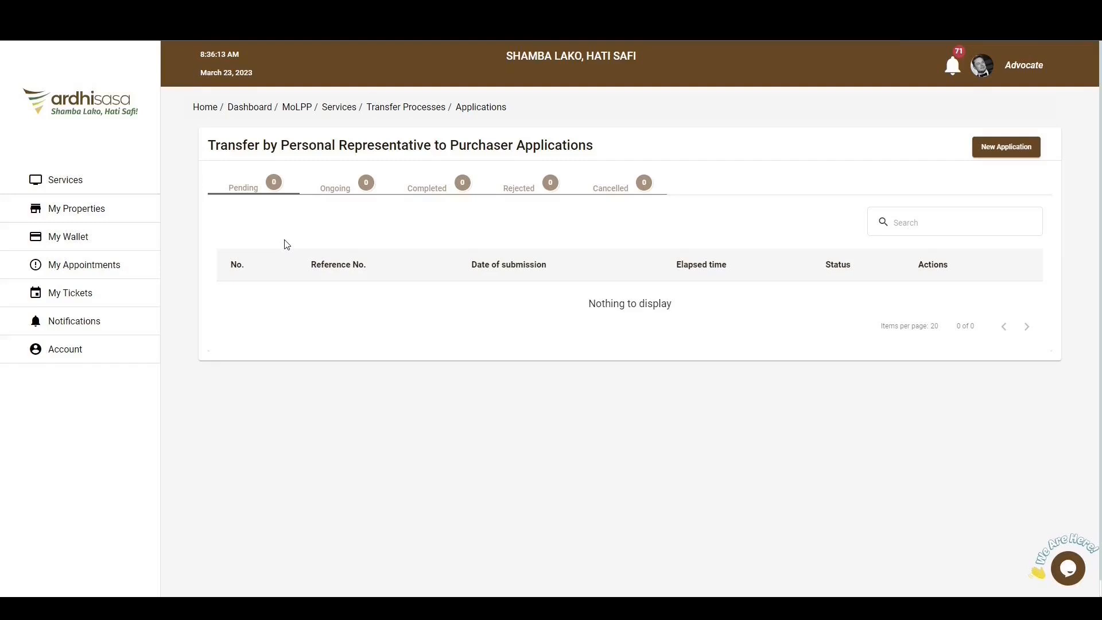
Look through the pending, ongoing, completed, rejected and cancelled applications for this transfer service.
left_click(255, 196)
left_click(341, 194)
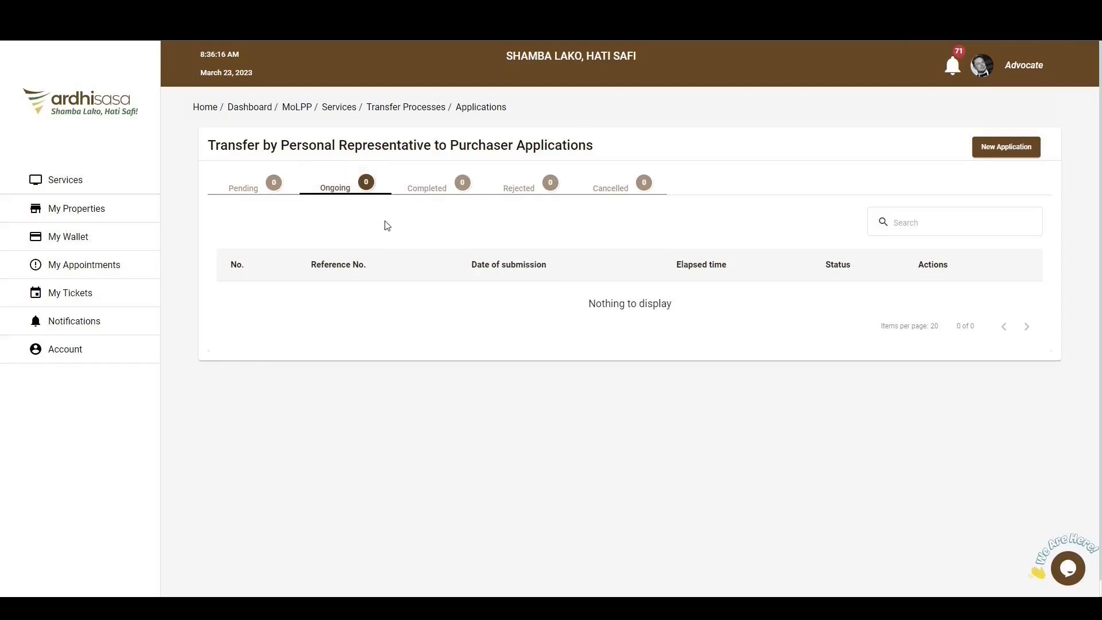
left_click(442, 197)
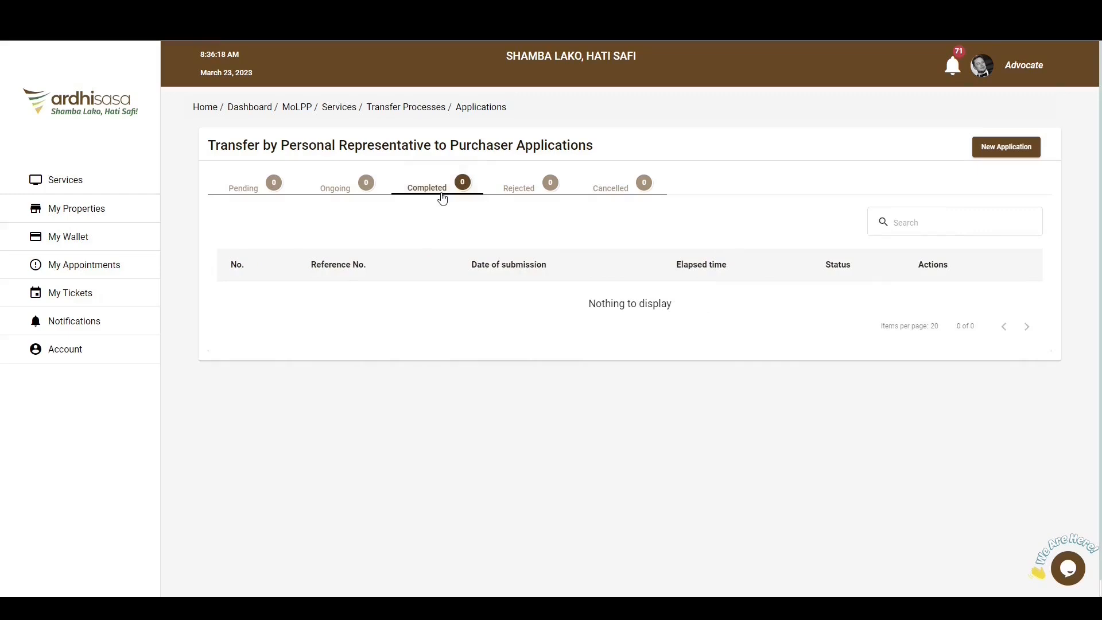
left_click(535, 197)
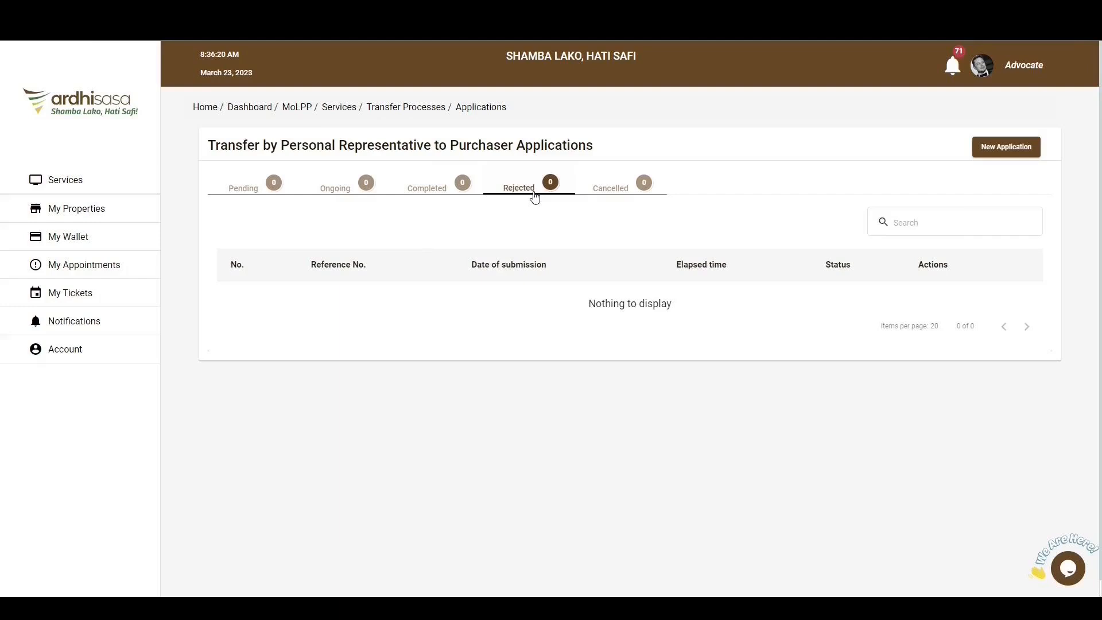
left_click(624, 195)
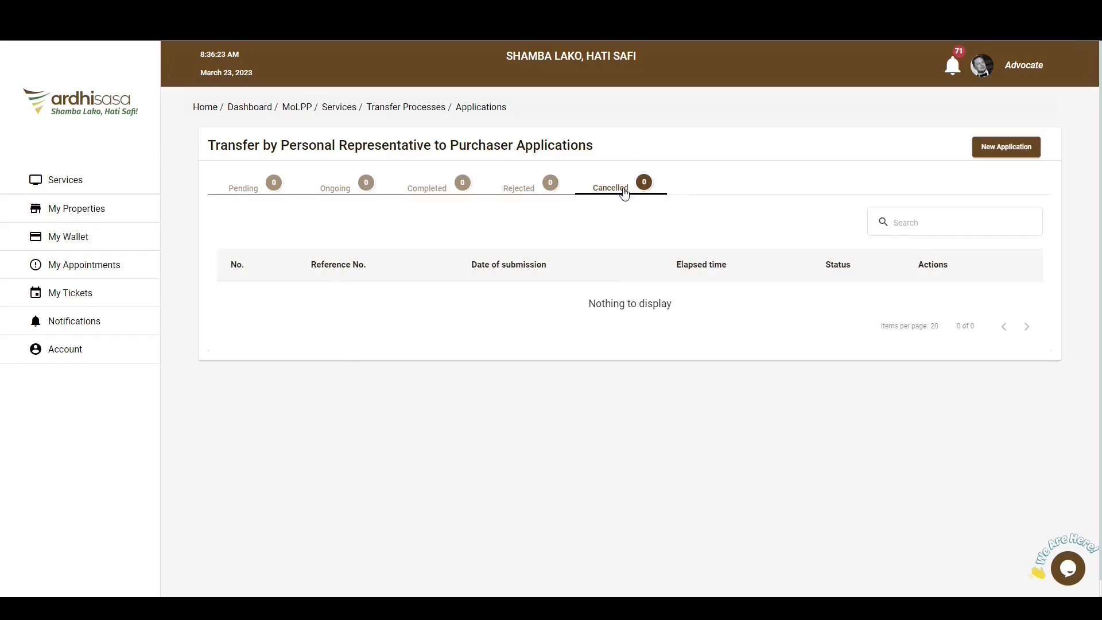
Start a new application, read the FAQ on consideration, and proceed to the proprietorship details.
left_click(1009, 149)
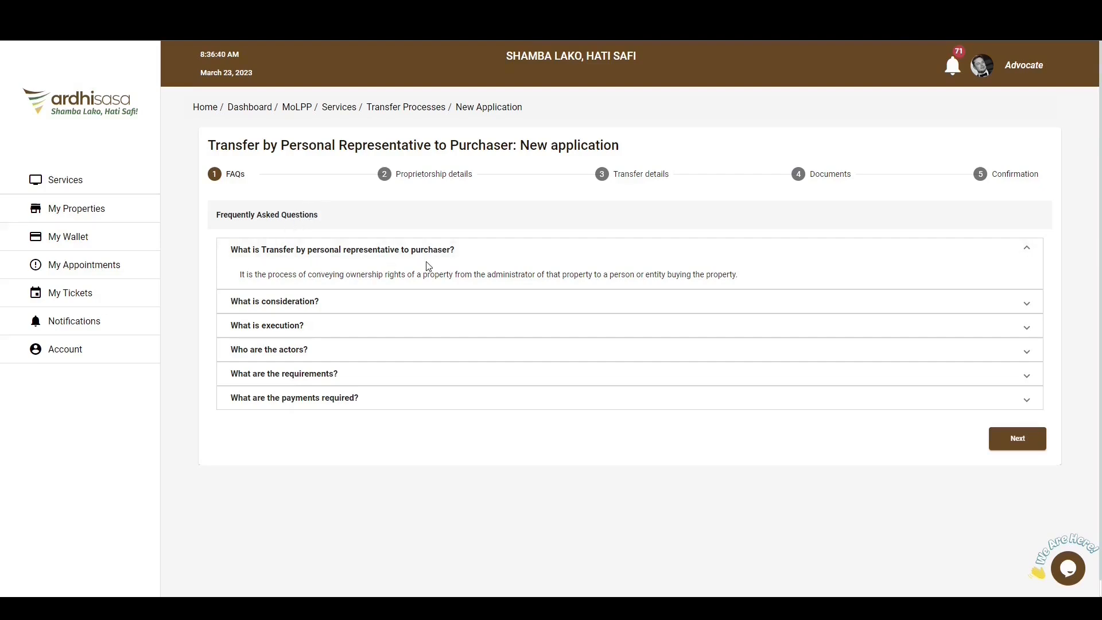
left_click(261, 301)
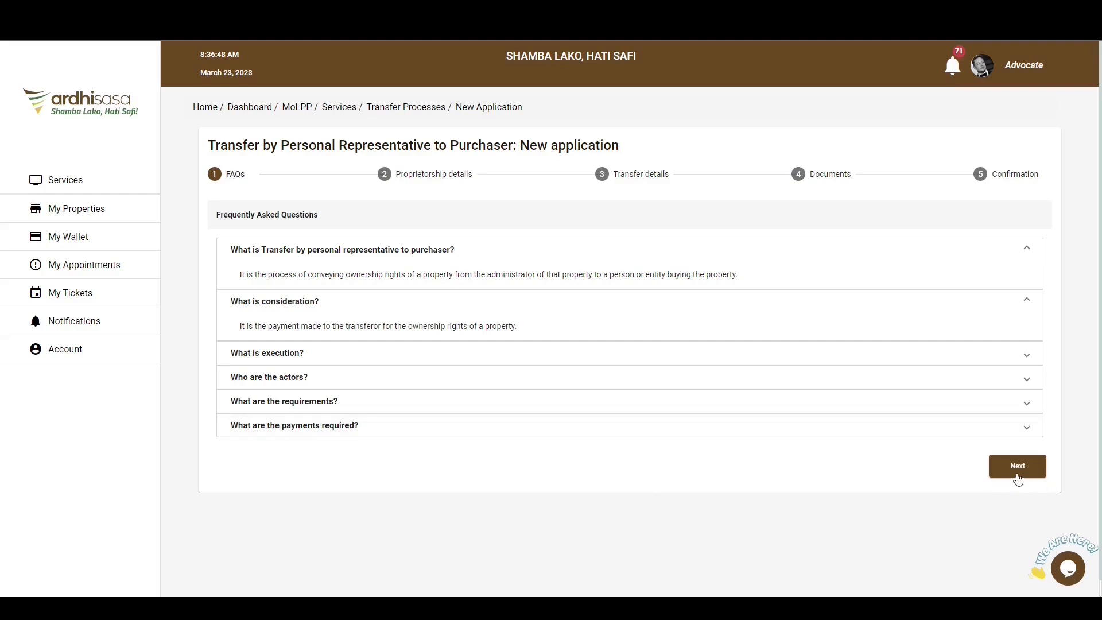
left_click(1018, 475)
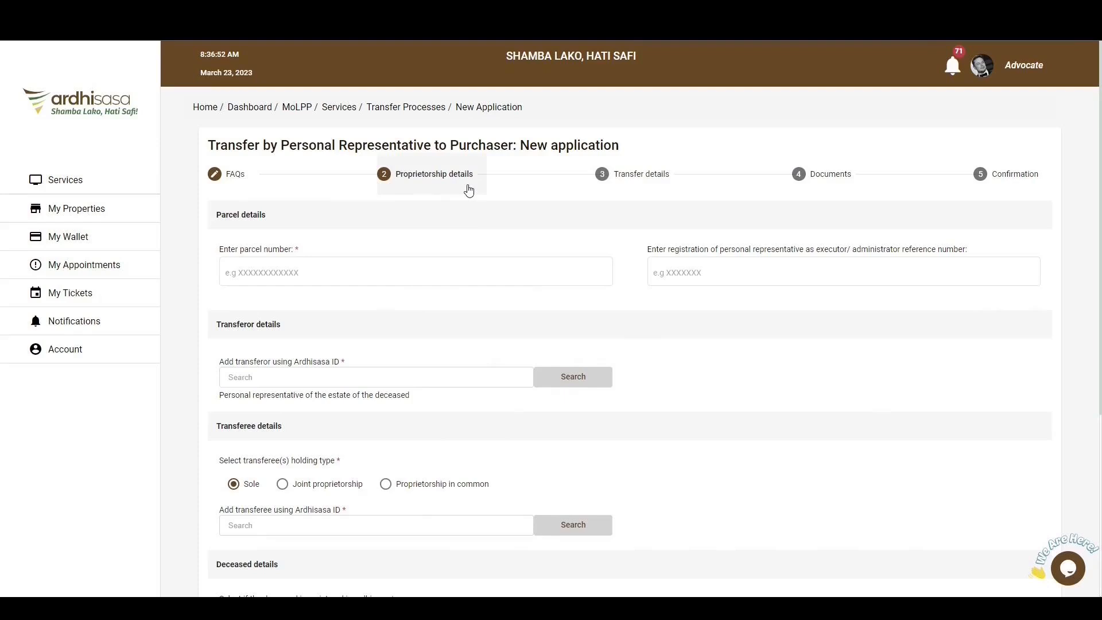
Fill in the parcel number and the executor/administrator registration reference number in the parcel details.
left_click(339, 278)
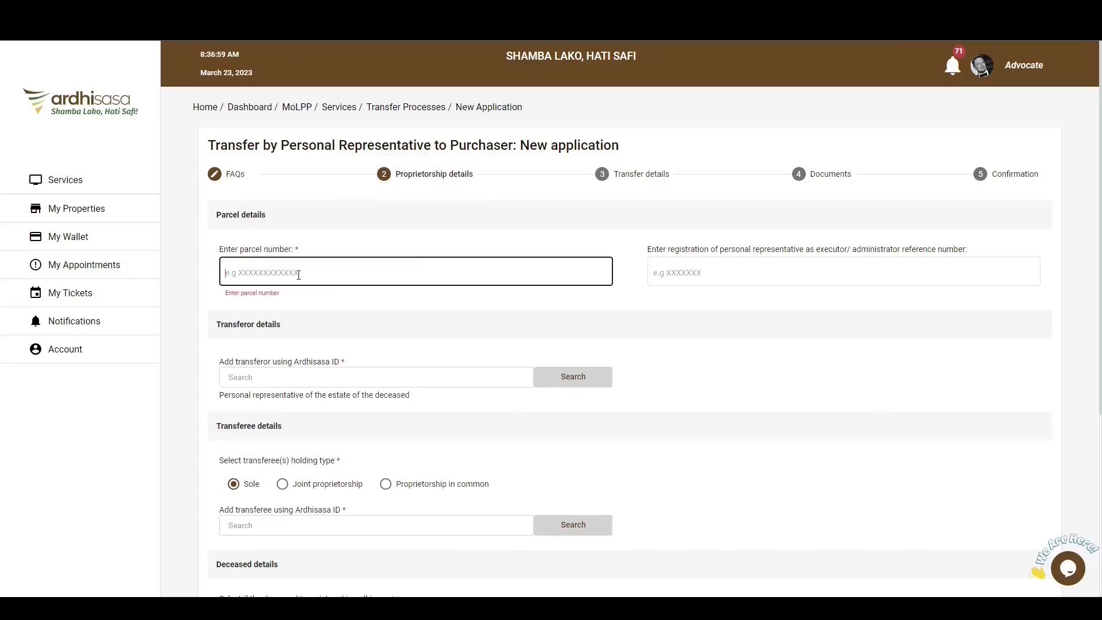
type("NAIROBI/BLOCK196/")
left_click(713, 272)
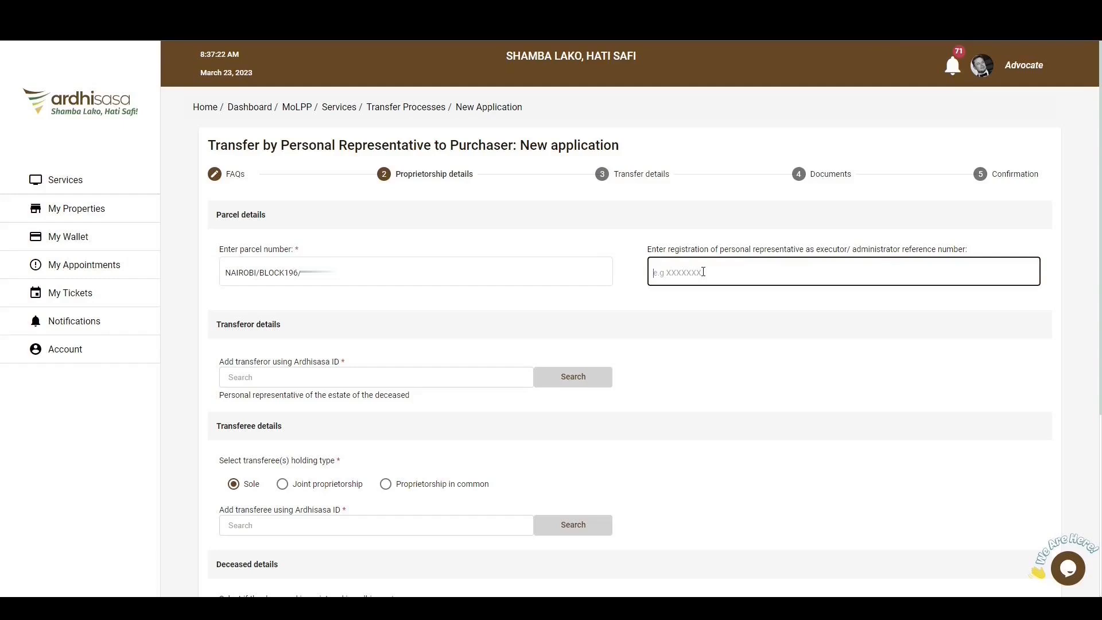
Look up the transferor by entering the personal representative's Ardhisasa ID.
left_click(251, 378)
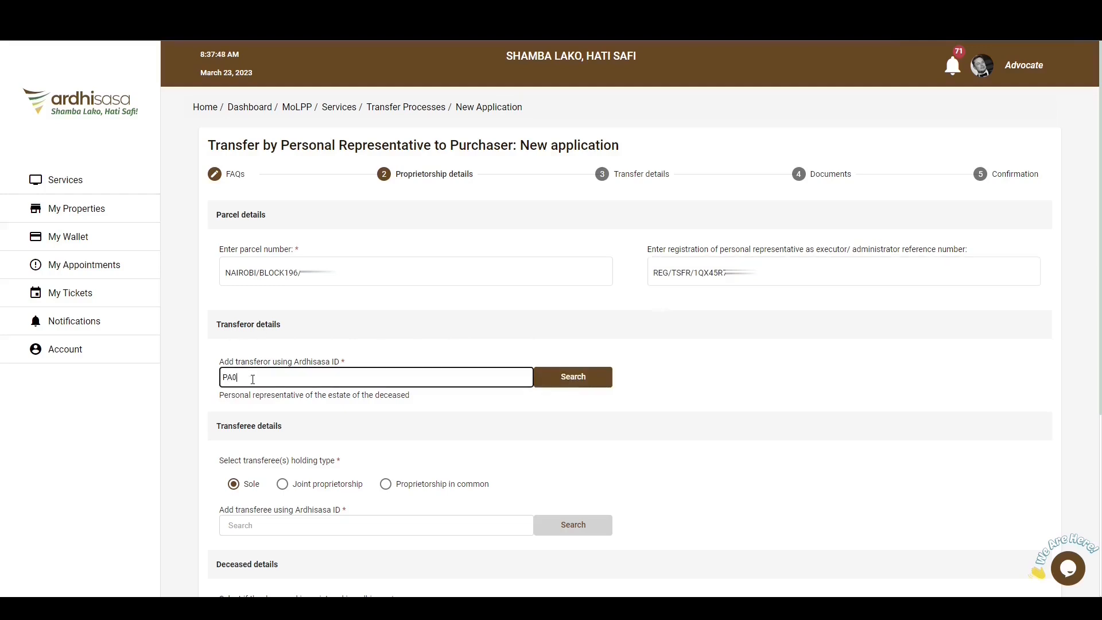
left_click(582, 383)
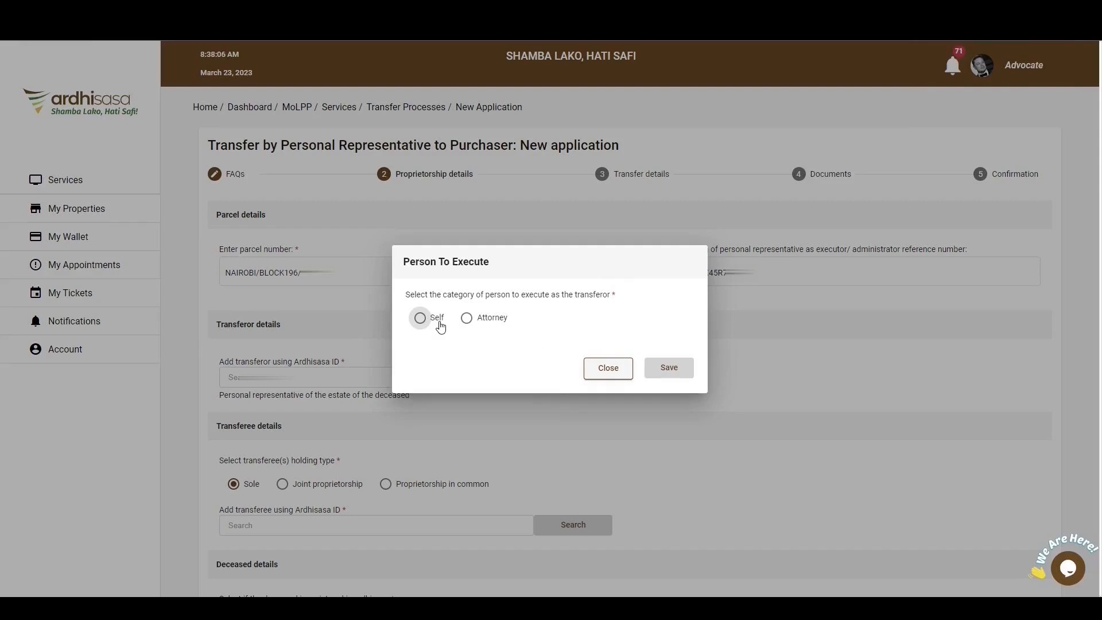
Review the Attorney option, then set the person executing as the transferor to Self and save.
left_click(494, 320)
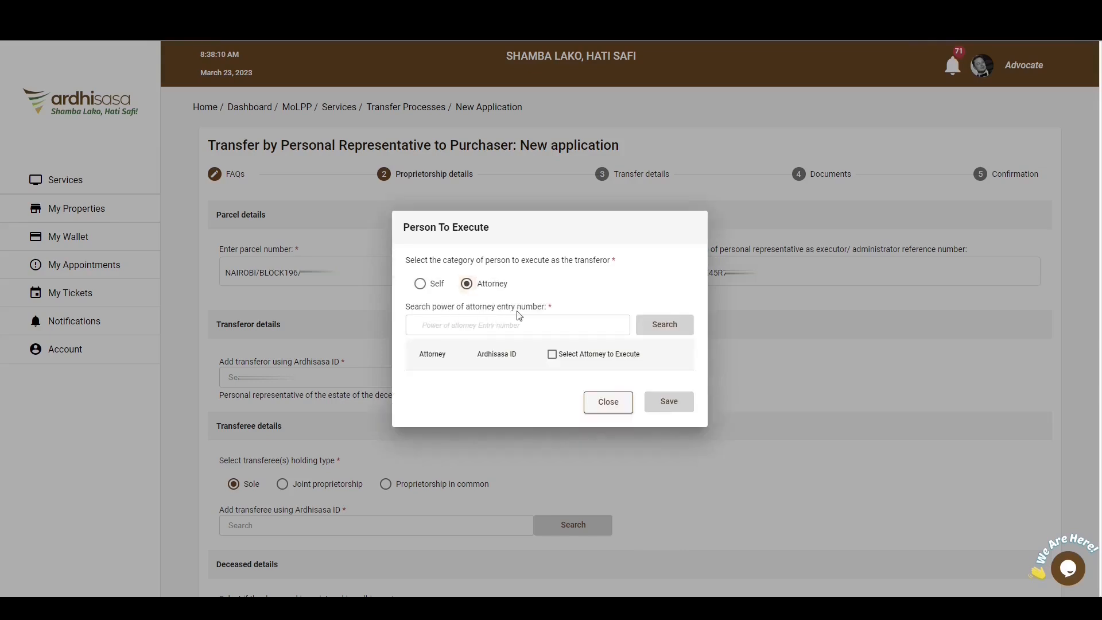
left_click(450, 327)
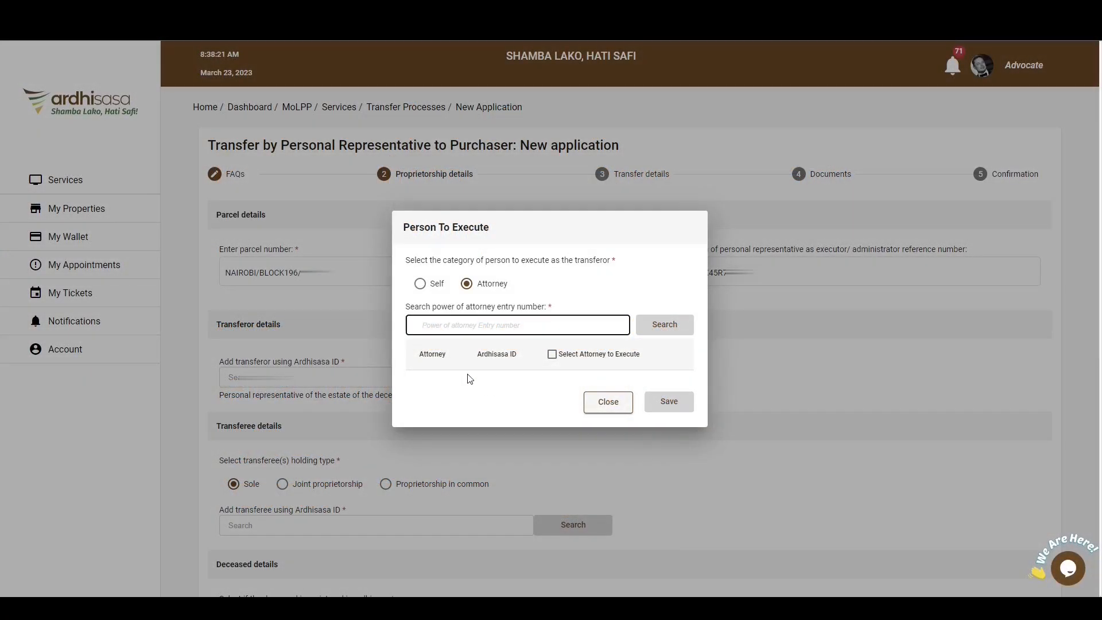
left_click(432, 285)
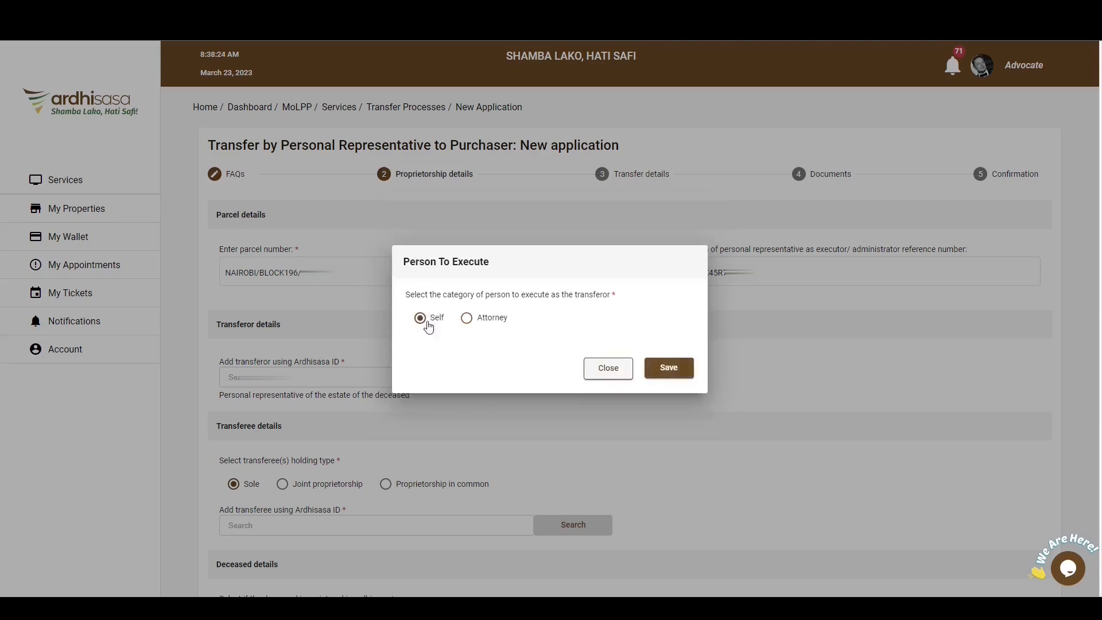
left_click(668, 369)
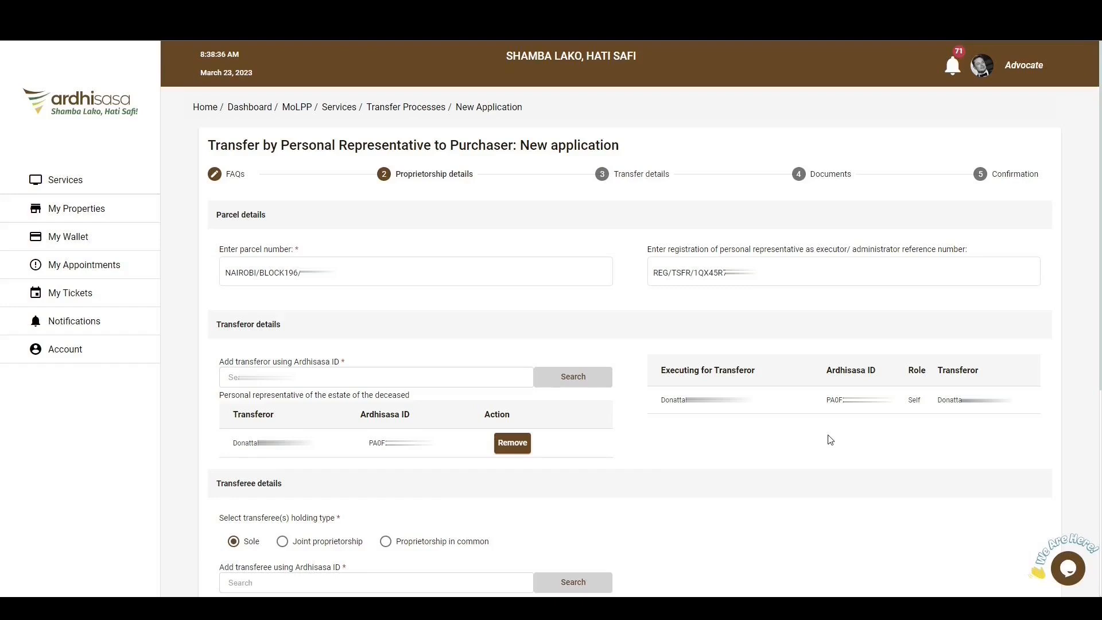
Go through the transferee holding types Joint proprietorship and Proprietorship in common, and choose Sole.
scroll(833, 440, "down", 5)
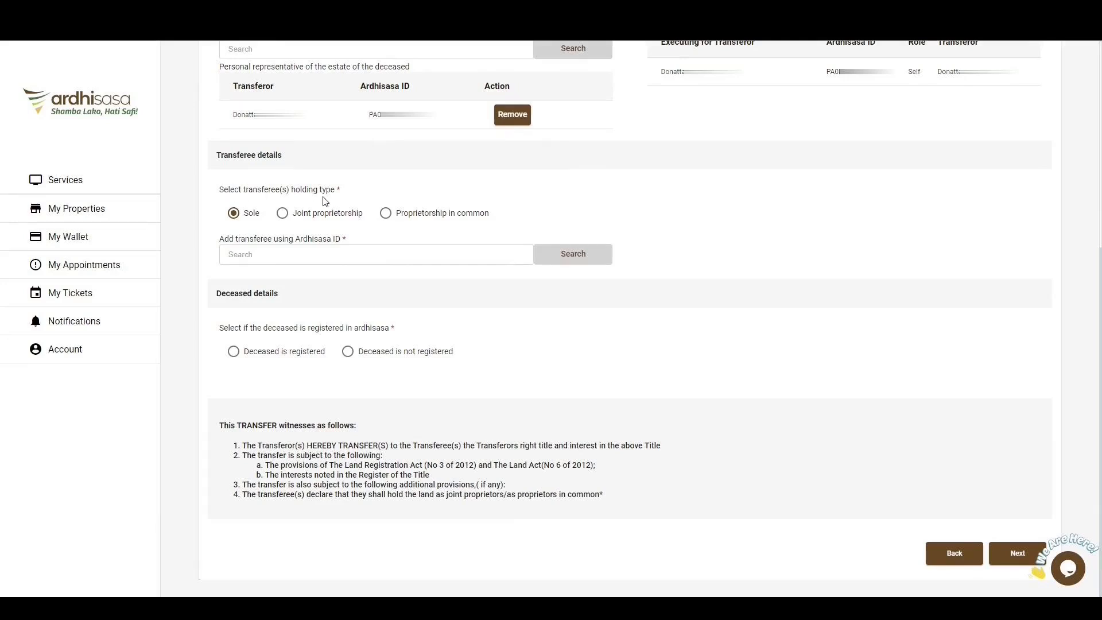
left_click(247, 217)
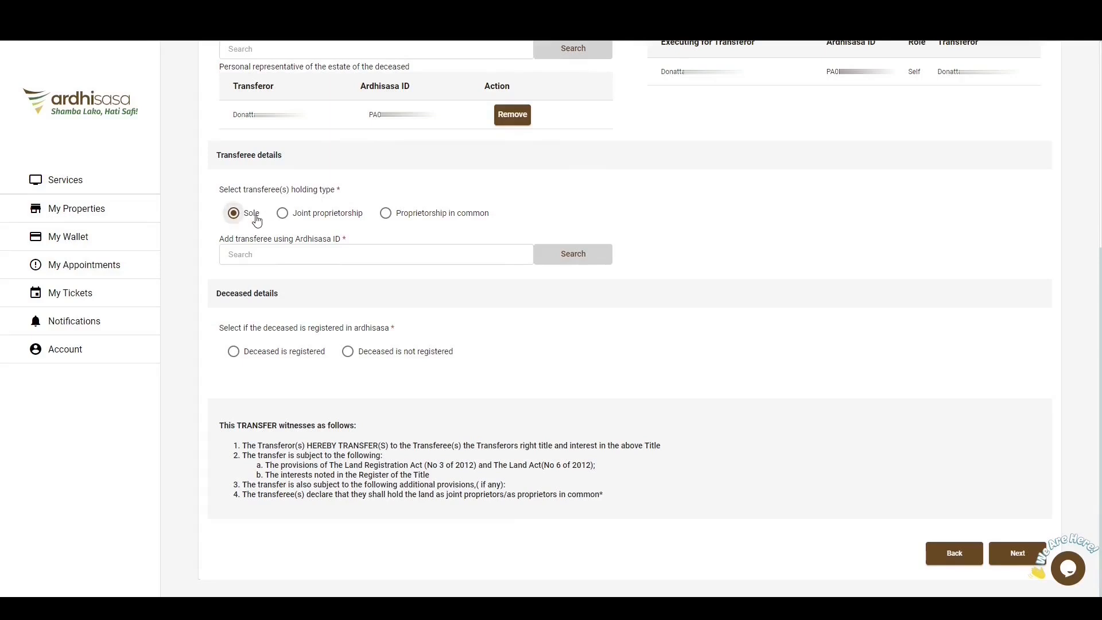
left_click(320, 214)
left_click(429, 221)
left_click(251, 220)
Add the transferee by Ardhisasa ID, with Self as the person to execute, and save.
left_click(255, 253)
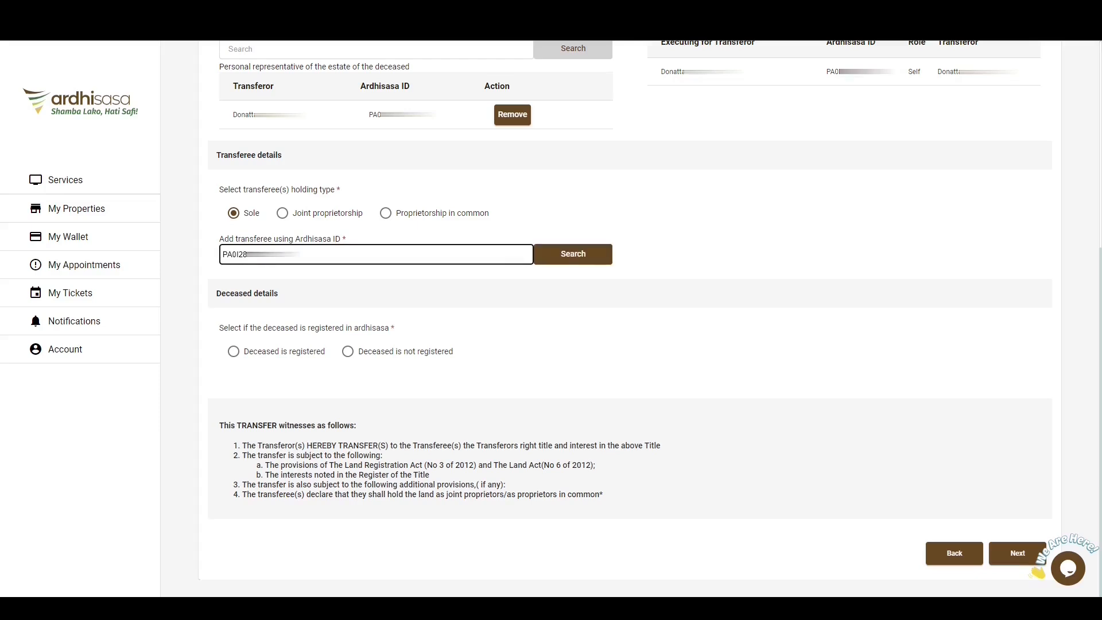
left_click(572, 255)
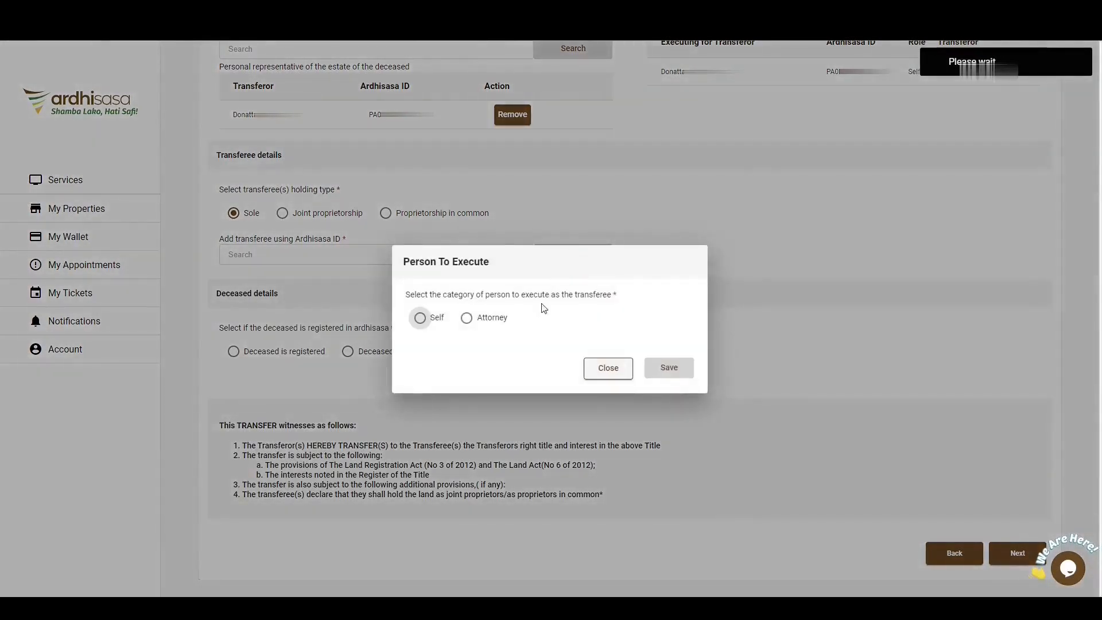
left_click(439, 325)
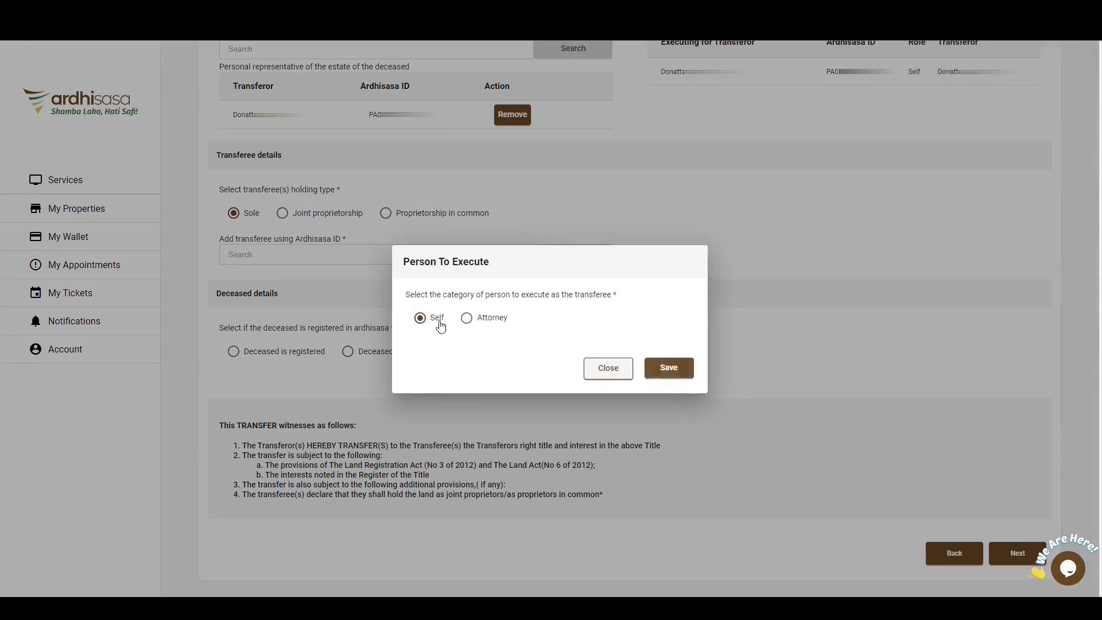
left_click(669, 367)
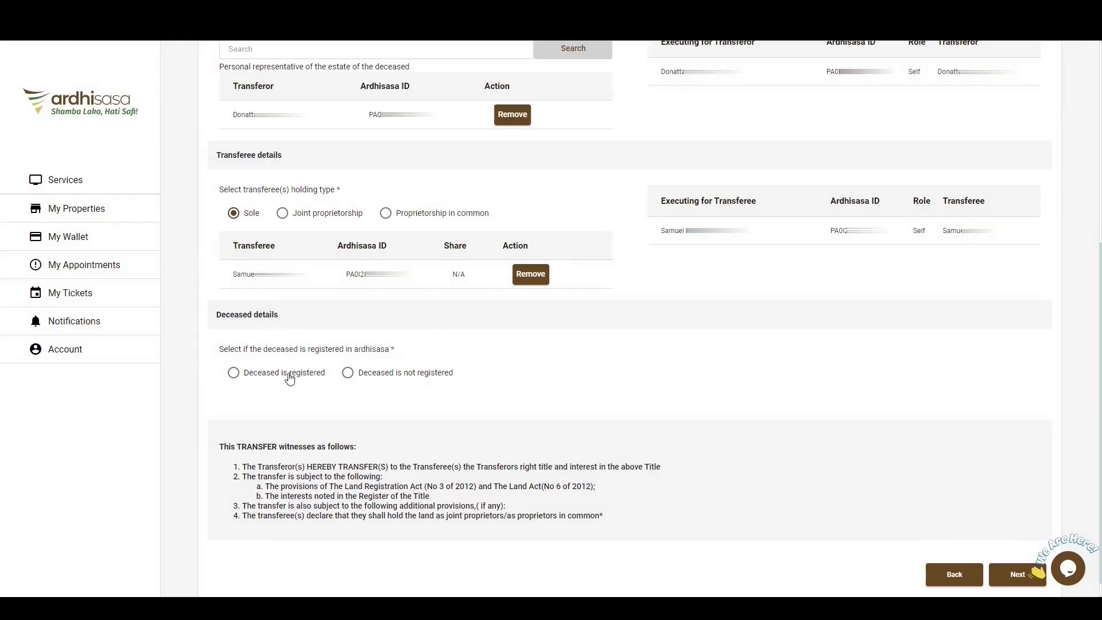
left_click(383, 376)
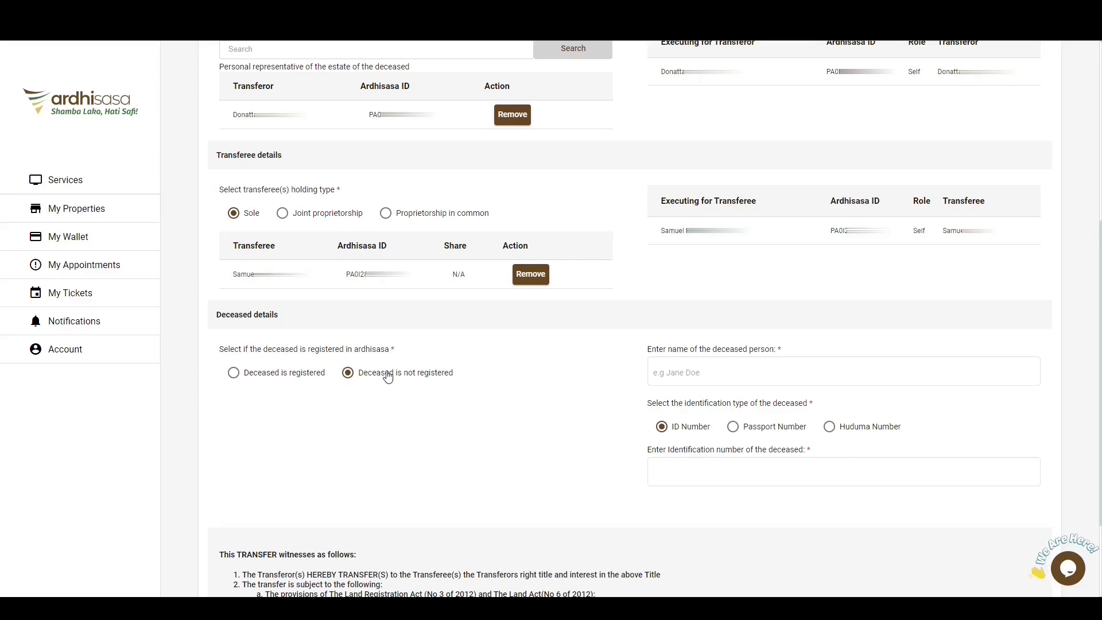
left_click(697, 373)
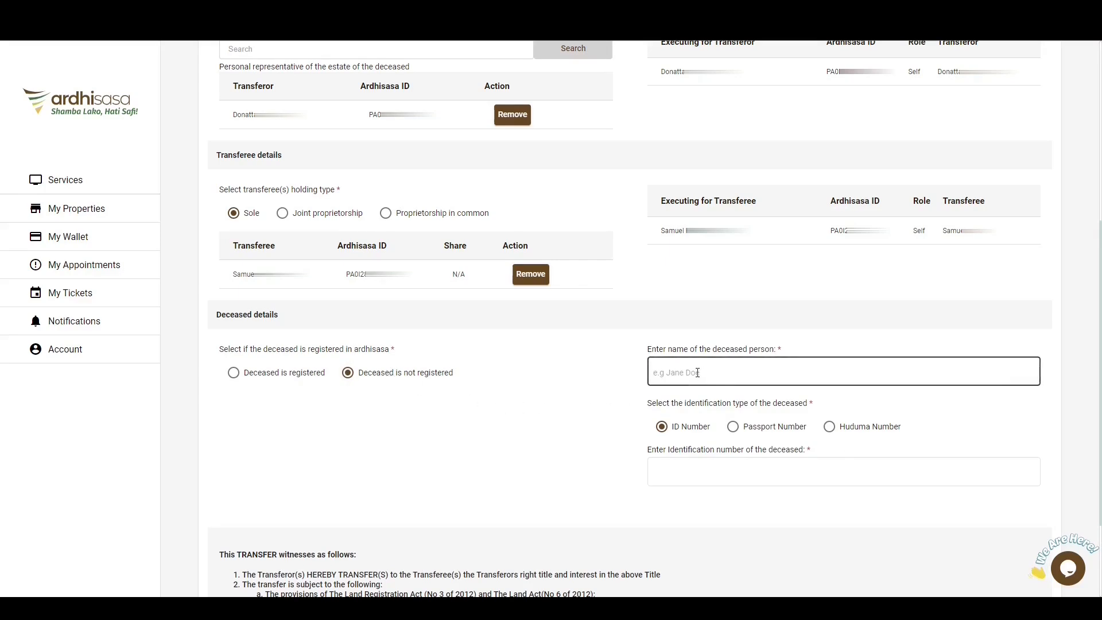
left_click(659, 428)
left_click(729, 469)
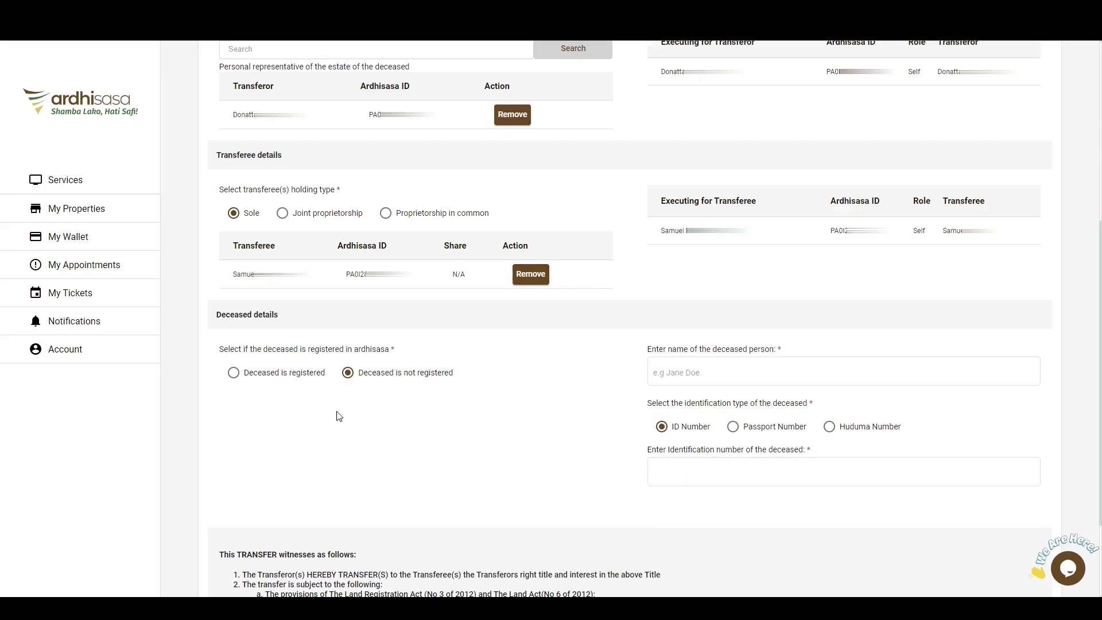
Mark the deceased as registered, add them by their Ardhisasa ID, and proceed to the transfer details.
left_click(306, 379)
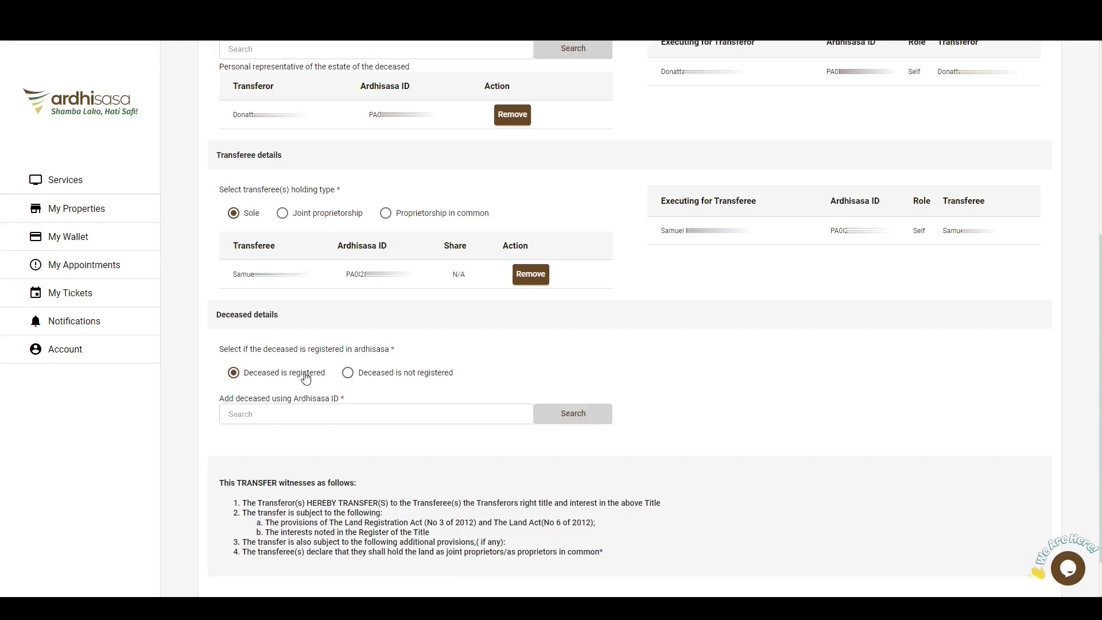
left_click(284, 414)
key("ctrl+v")
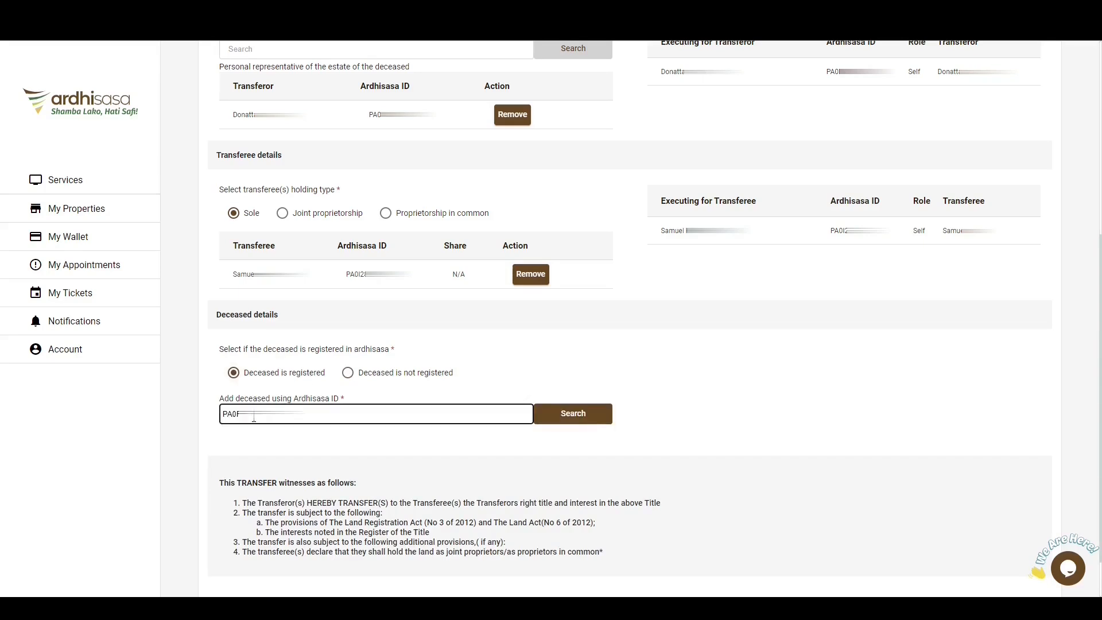
left_click(589, 421)
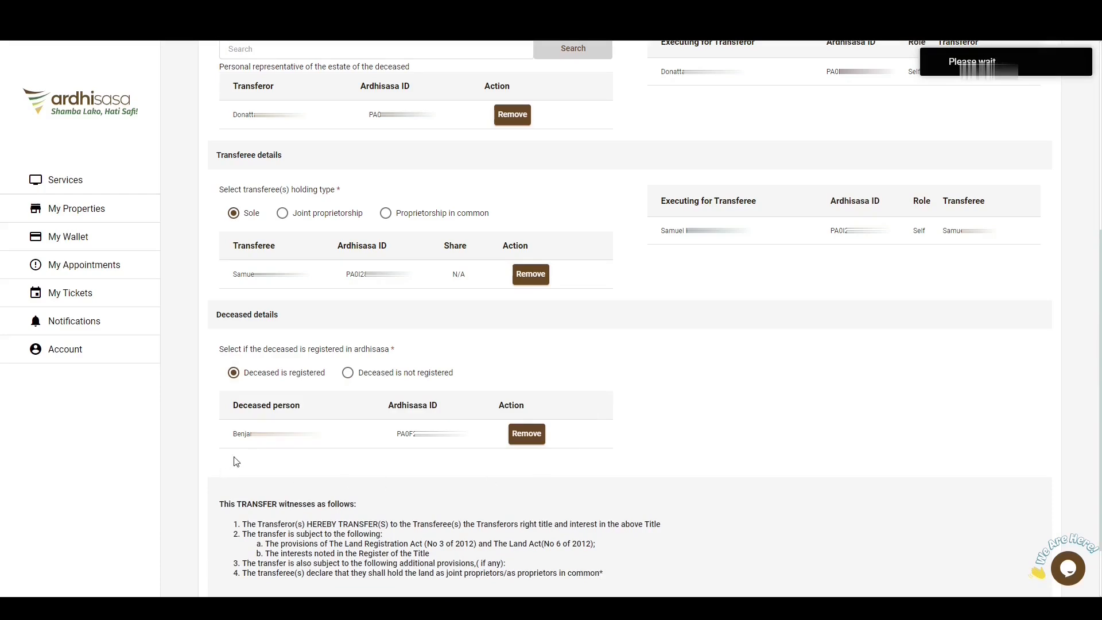
scroll(413, 459, "down", 2)
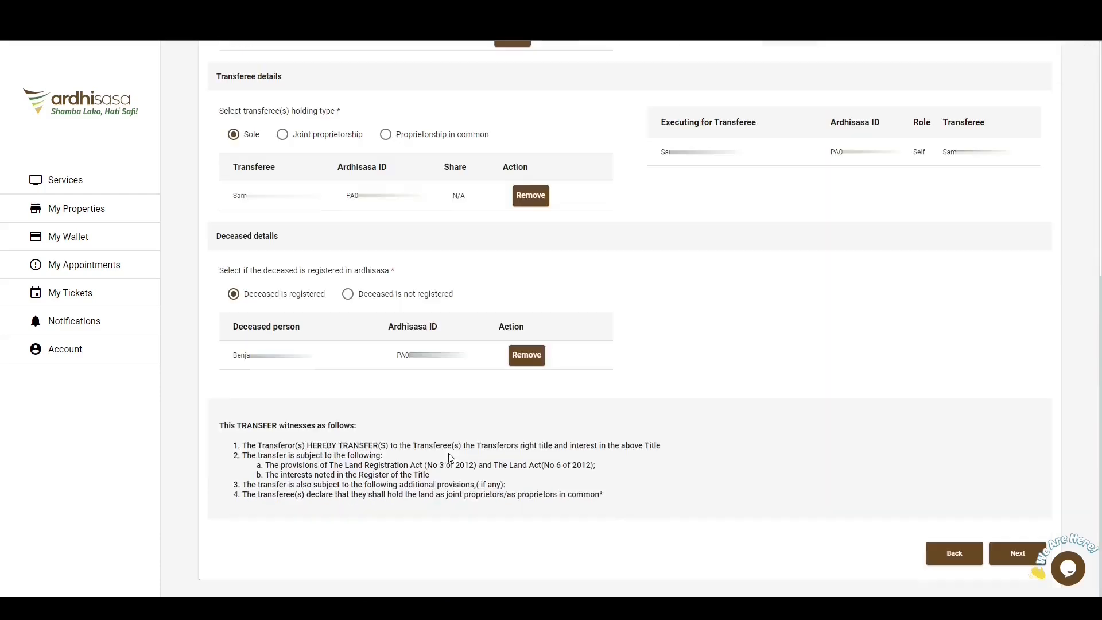
left_click(1027, 560)
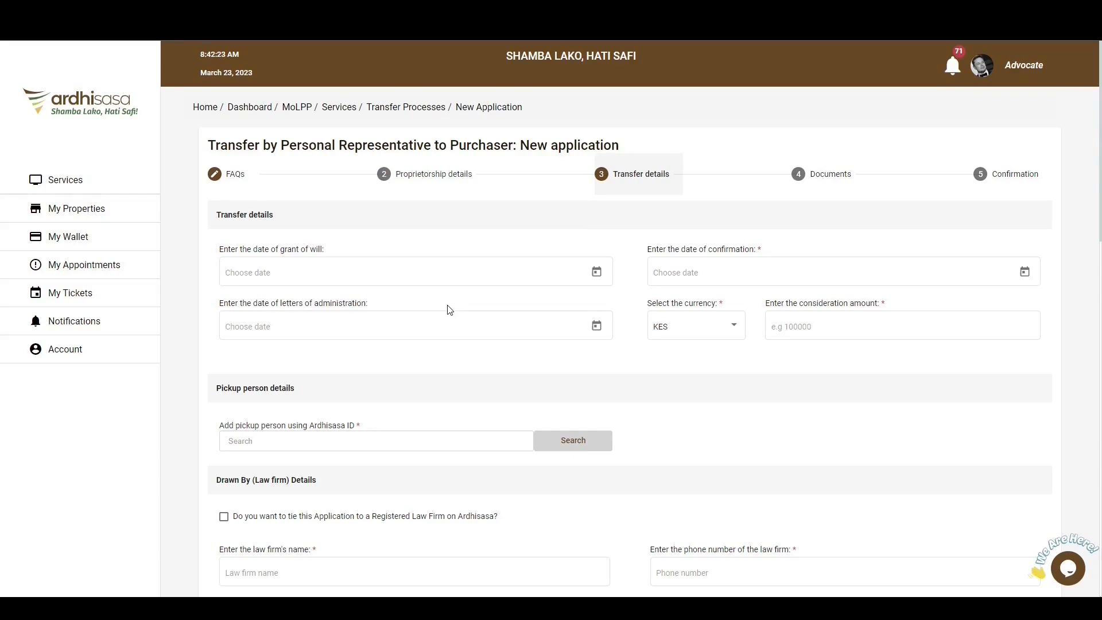
Set the date of letters of administration to 1 June 2022.
left_click(597, 326)
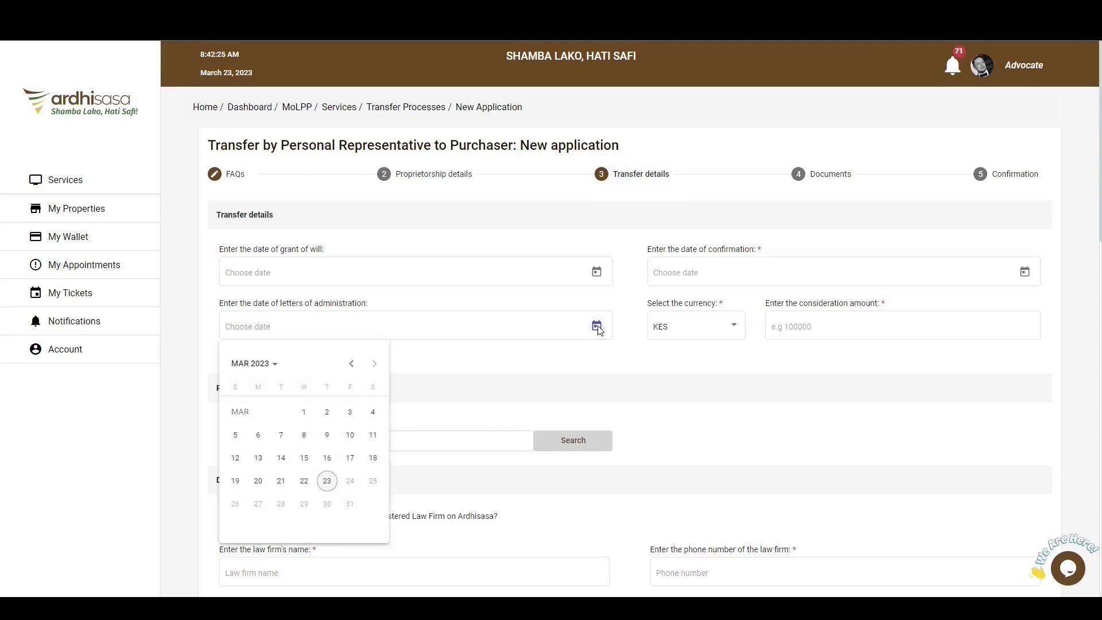
left_click(269, 371)
left_click(325, 515)
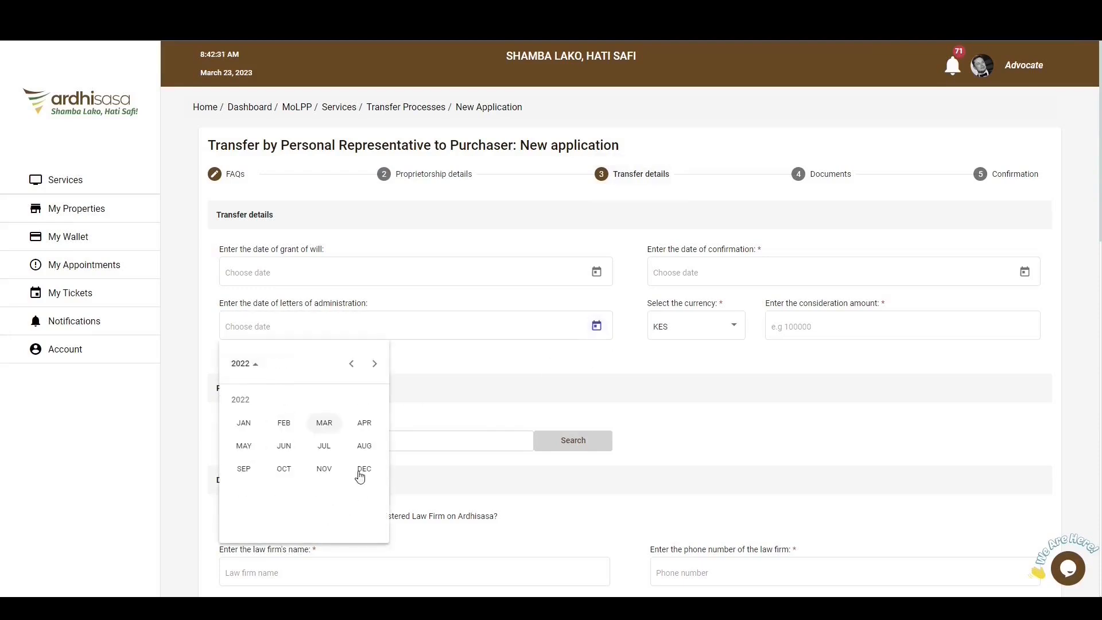
left_click(283, 445)
left_click(305, 413)
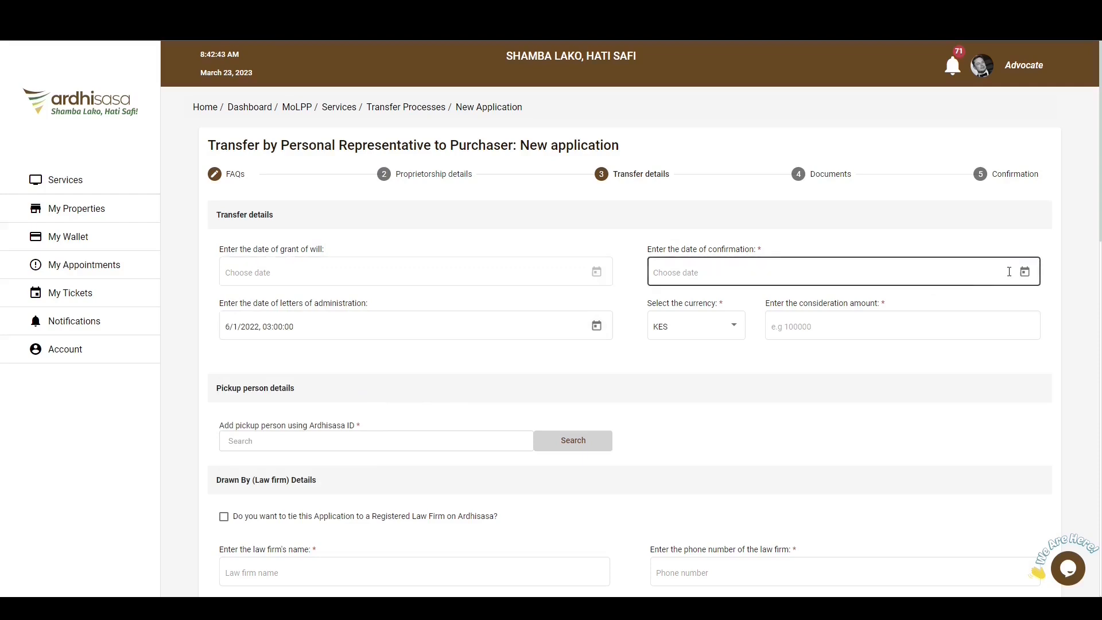
Set the date of confirmation to 1 December 2022.
left_click(1026, 273)
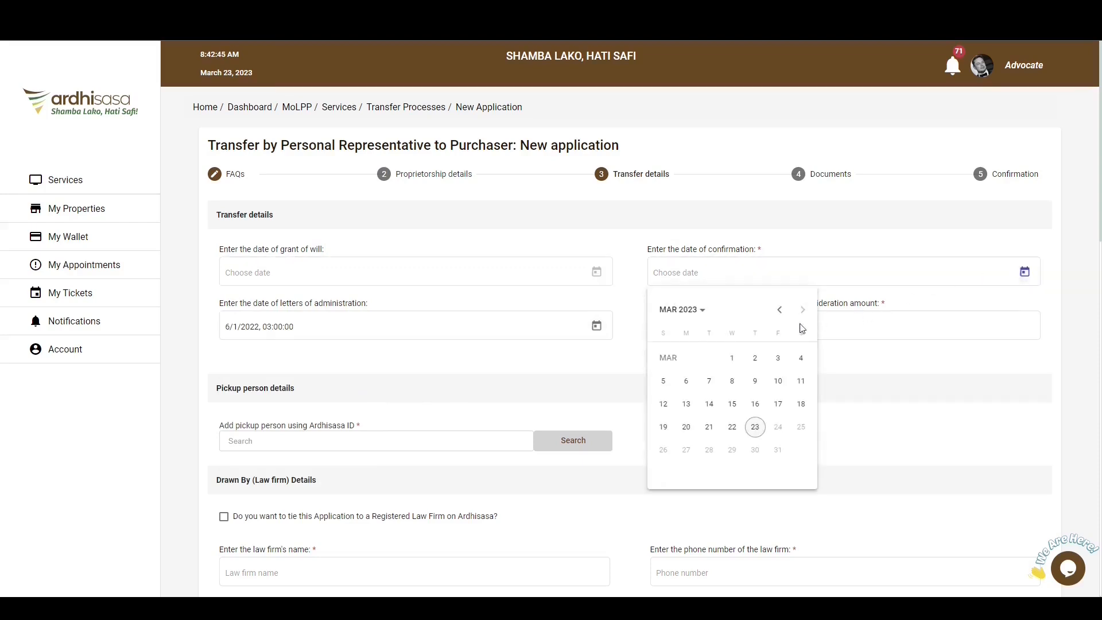
left_click(690, 318)
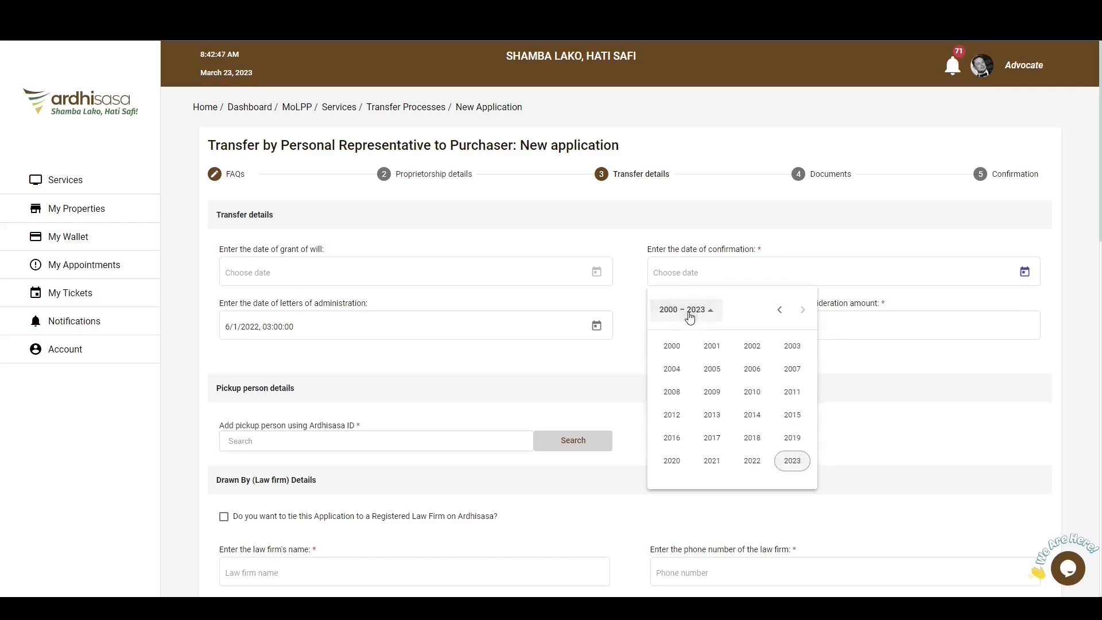
left_click(760, 463)
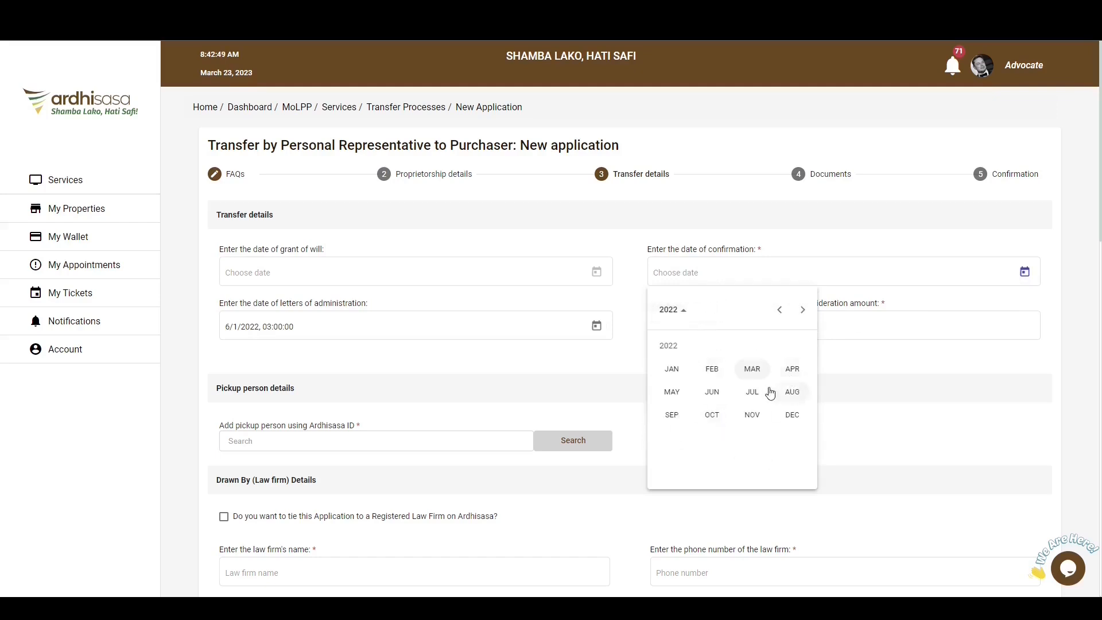
left_click(792, 414)
left_click(754, 357)
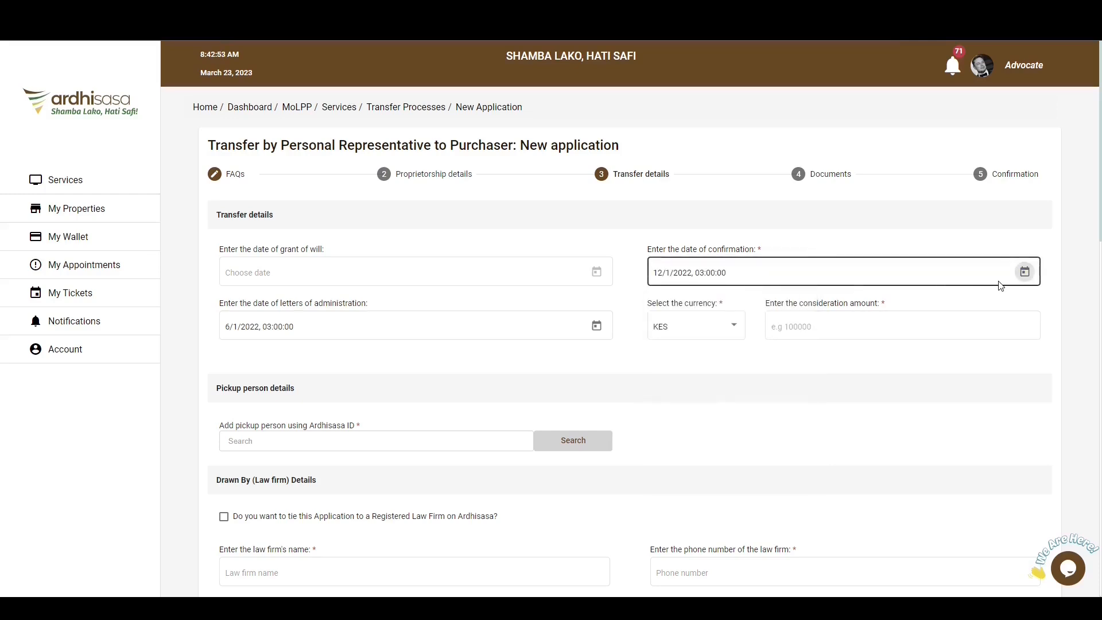
Keep KES as the currency and enter 700000 as the consideration amount.
left_click(715, 337)
scroll(709, 381, "down", 3)
scroll(709, 382, "up", 3)
left_click(691, 333)
left_click(786, 326)
type("700000")
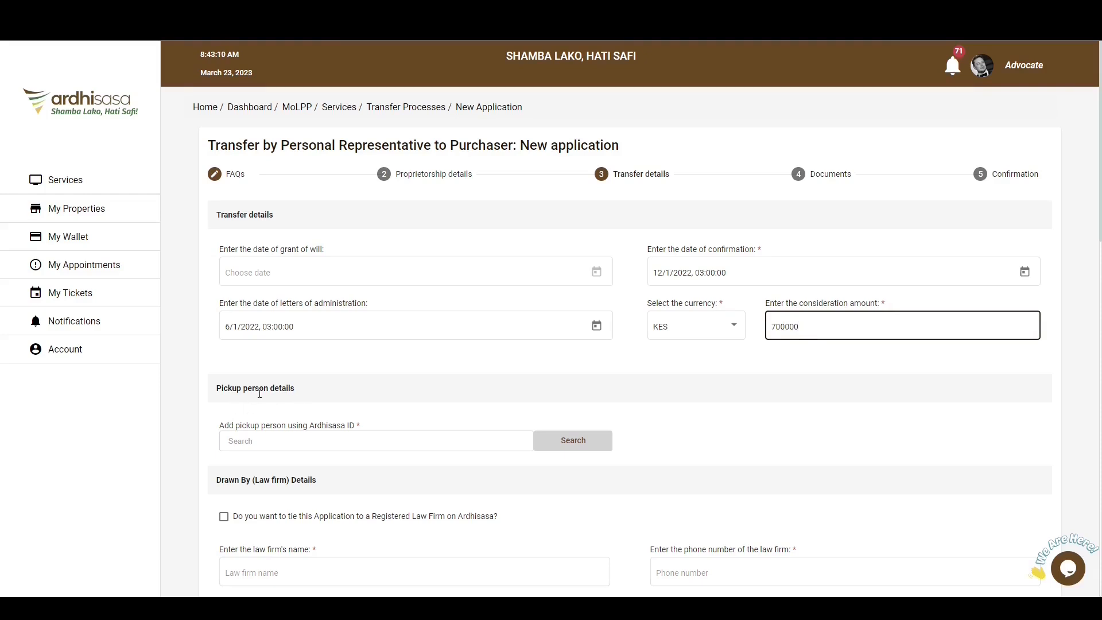
Add the pickup person by searching for their Ardhisasa ID.
left_click(260, 440)
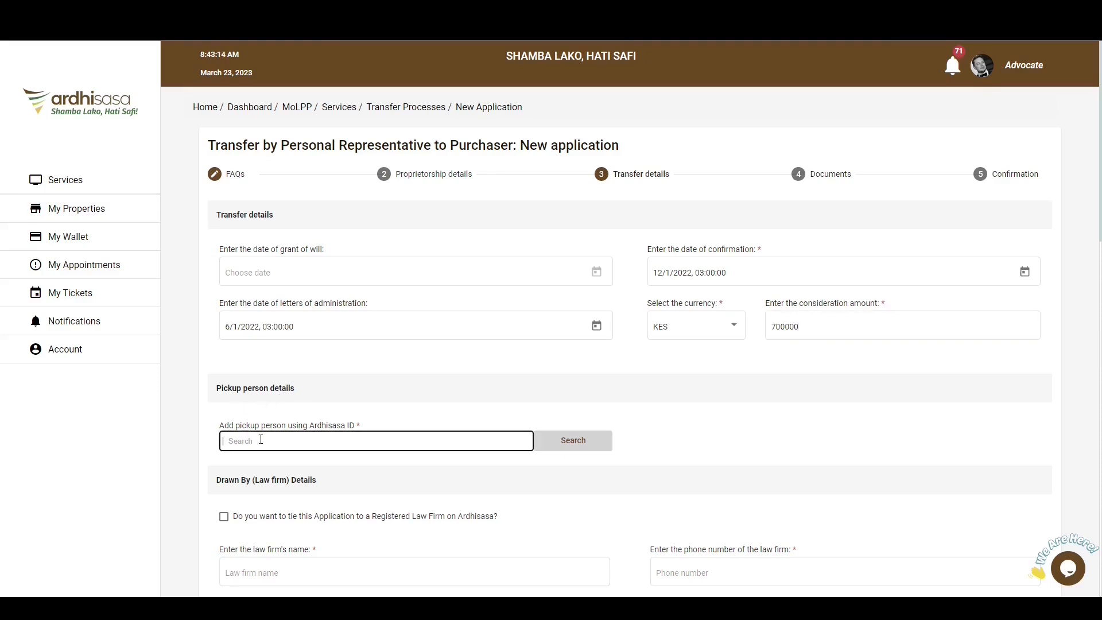
type("PB0C")
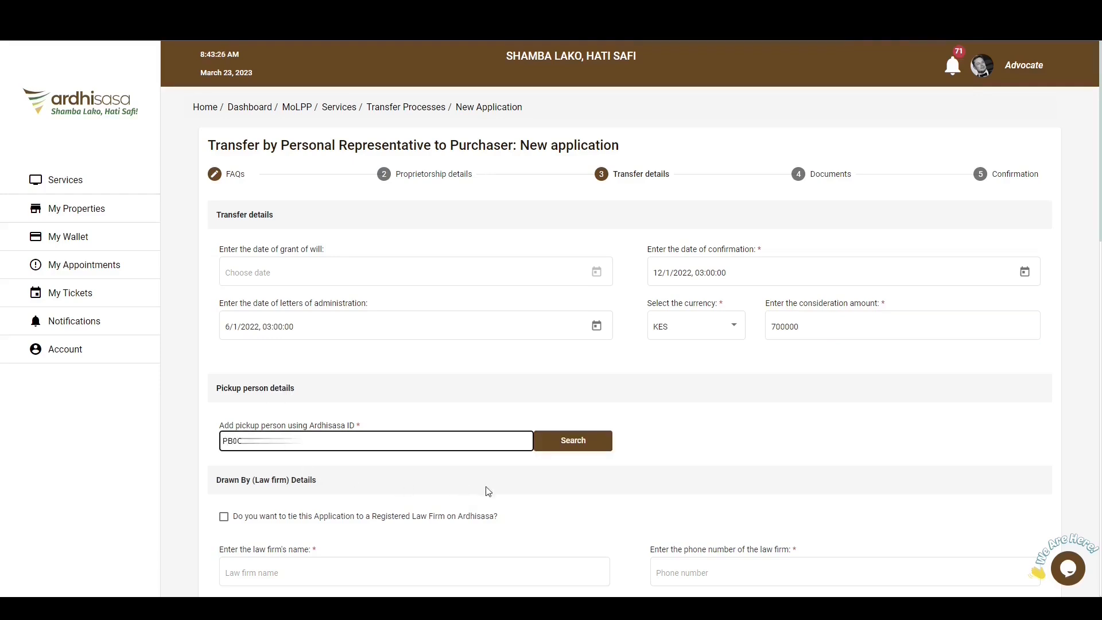
left_click(576, 440)
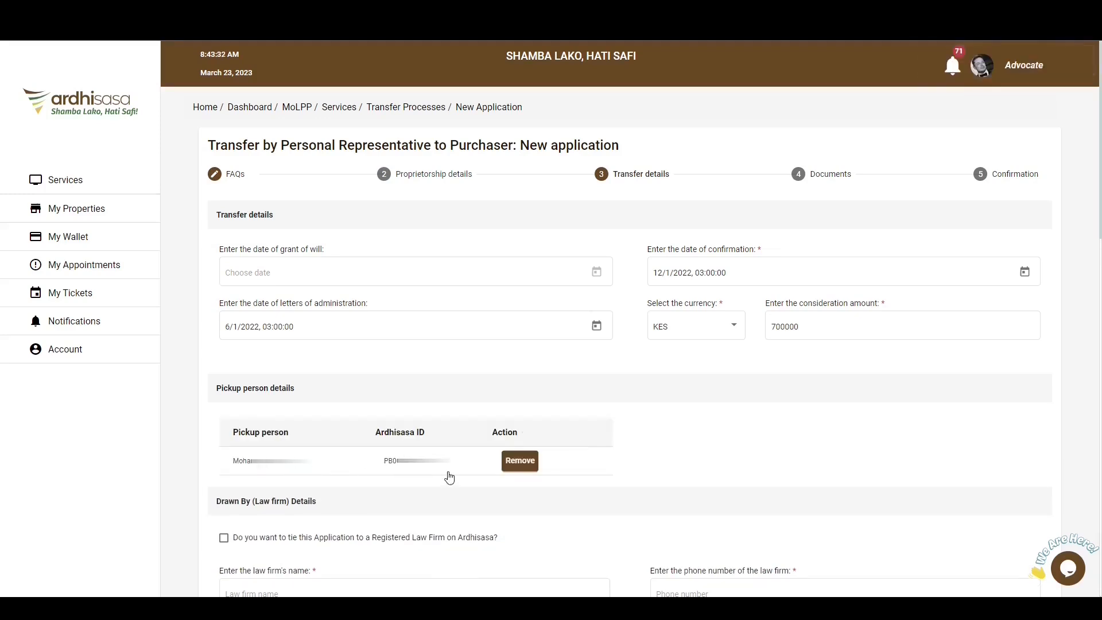
scroll(449, 478, "down", 5)
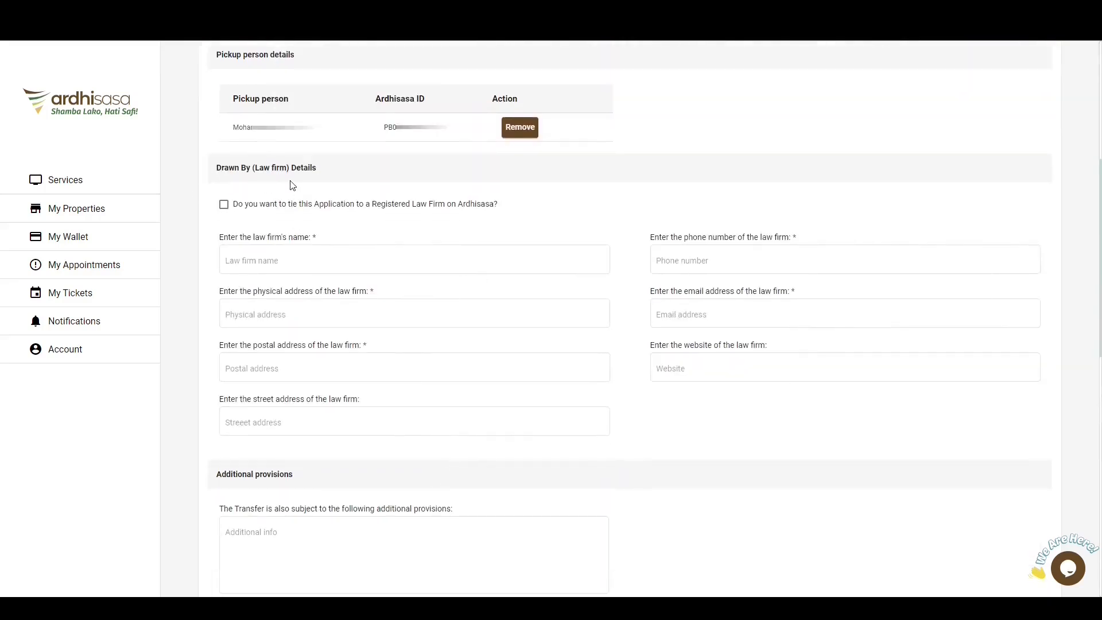
left_click(274, 205)
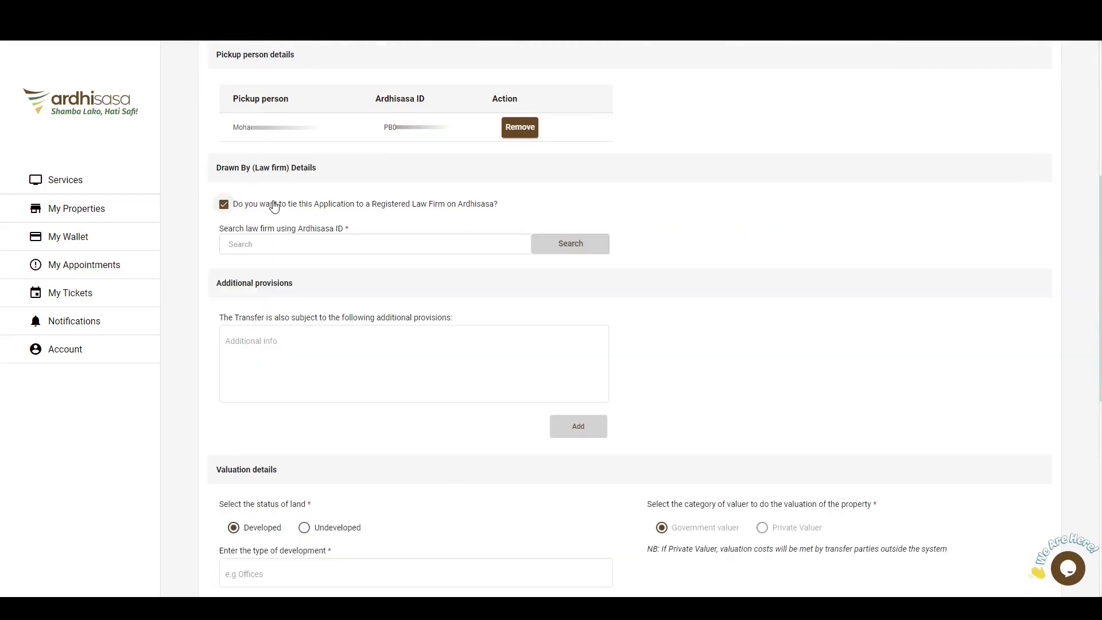
left_click(327, 237)
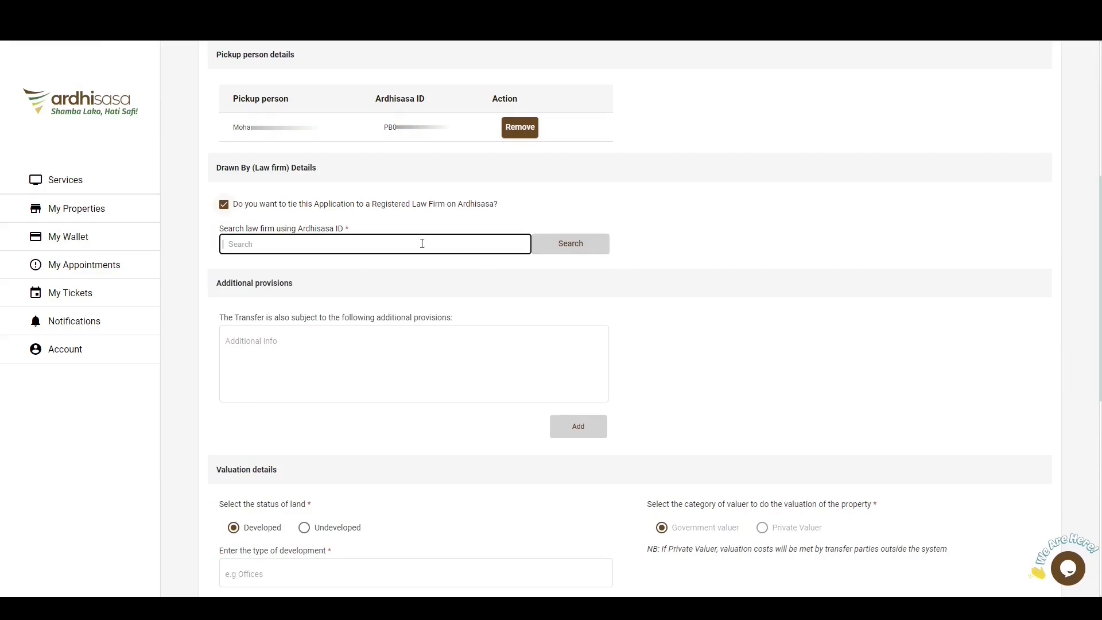
left_click(396, 211)
left_click(397, 211)
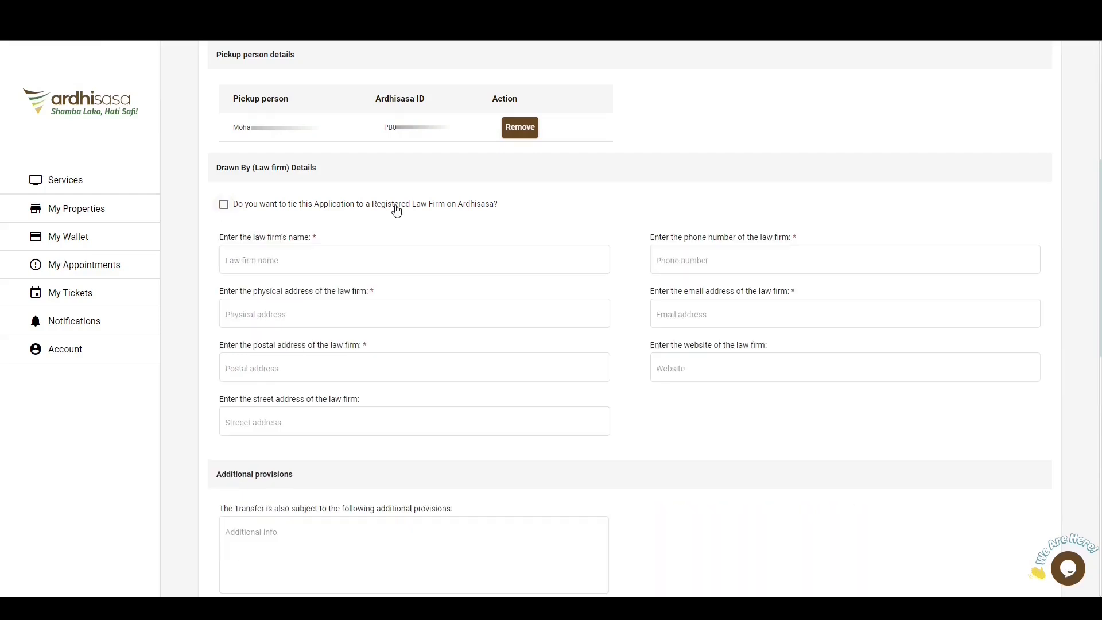
Enter ARDHISASA ADVOCATES as the law firm's name and fill in its physical, postal and street addresses.
left_click(323, 263)
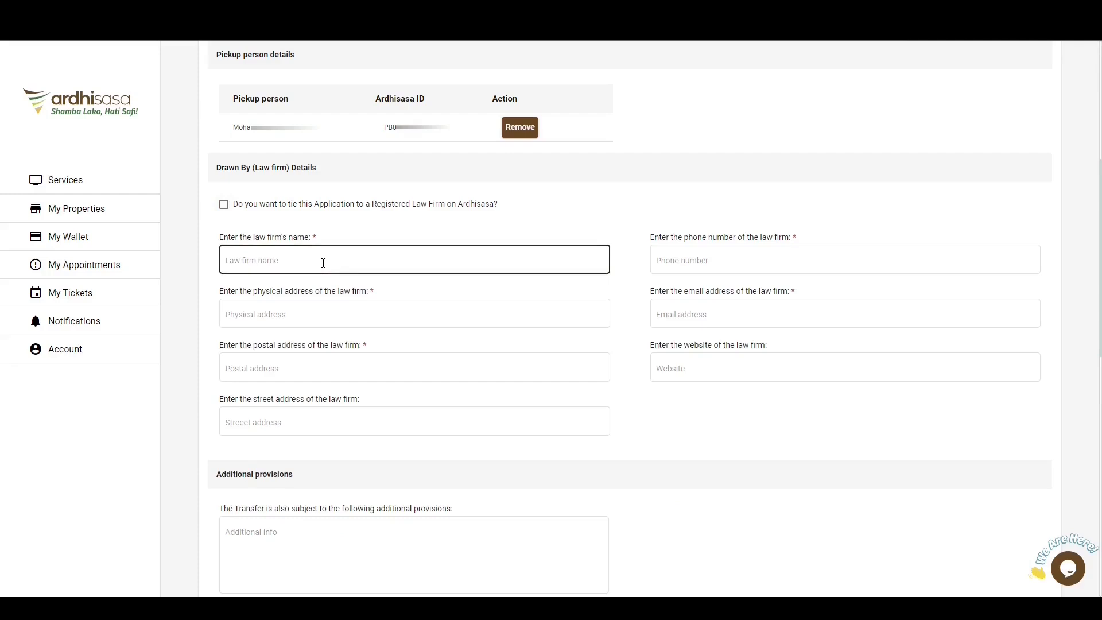
type("ARDHISASA ADVOCATES")
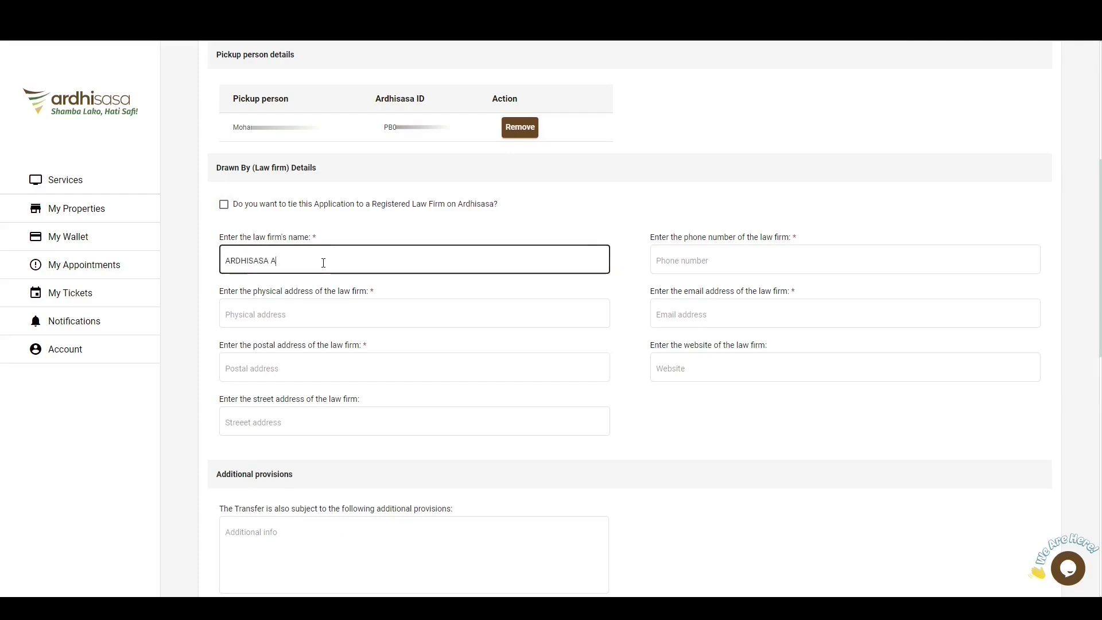
left_click(281, 318)
type("ARDHISASA, OFF NGONG' ROAD")
left_click(261, 369)
type("30450 - 00100")
left_click(263, 421)
type("4TH NGONG' AVENUE")
Fill in the law firm's phone number and email address, and enter ardhiadvocates.co.ke as its website.
left_click(701, 271)
type("0768")
left_click(688, 320)
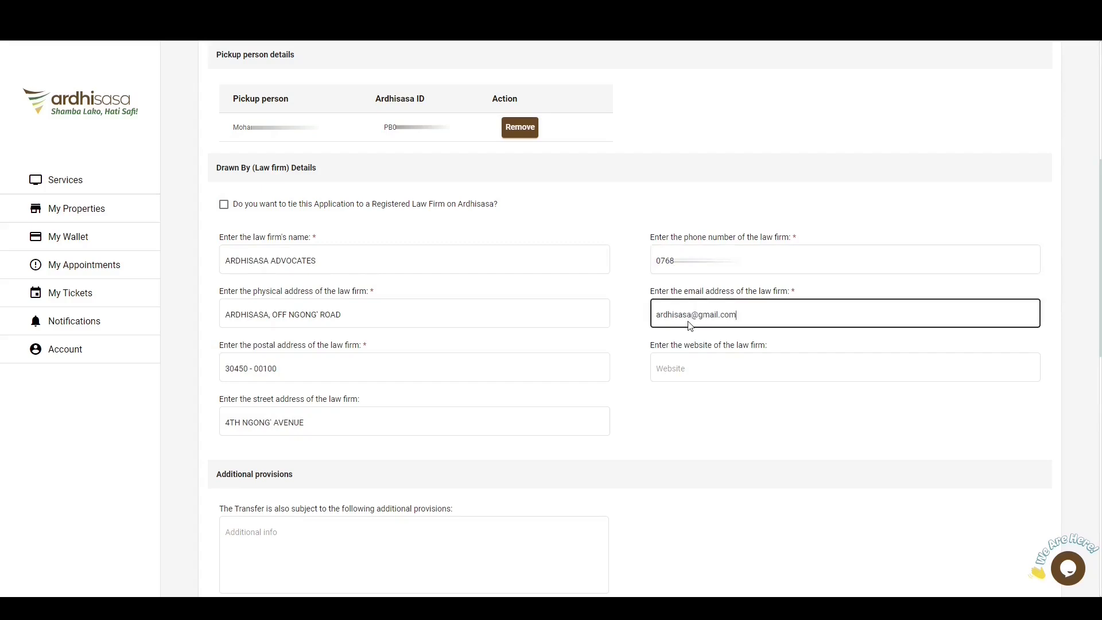
left_click(686, 370)
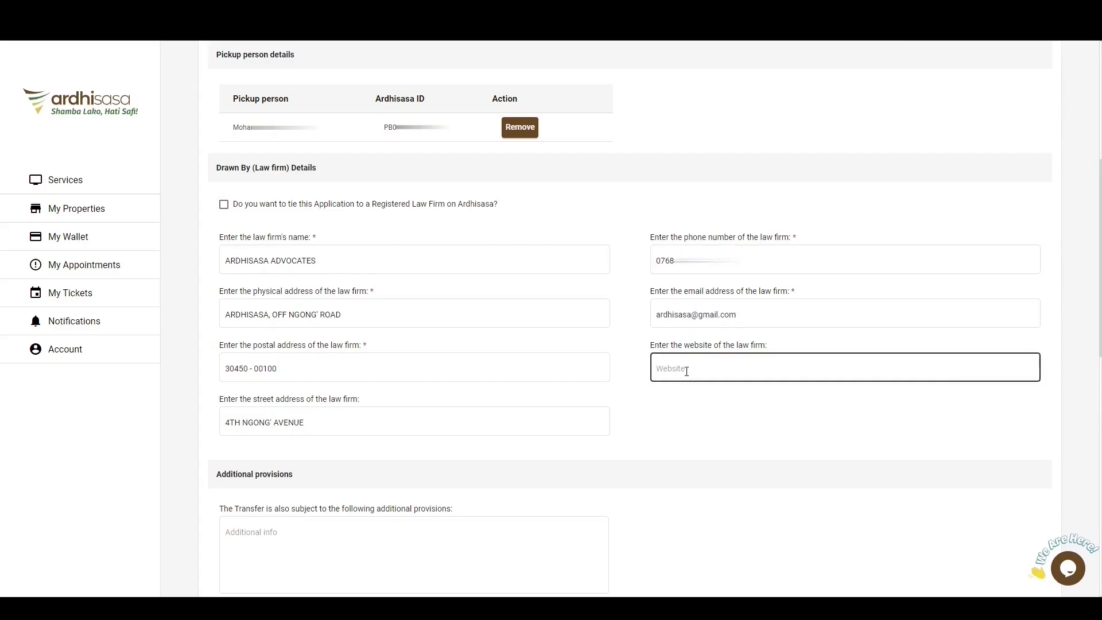
type("ardhiadvocates.co.ke")
Leave the additional provisions empty and set the land status to Developed, with Residential Apartments as the type of development.
scroll(687, 371, "down", 4)
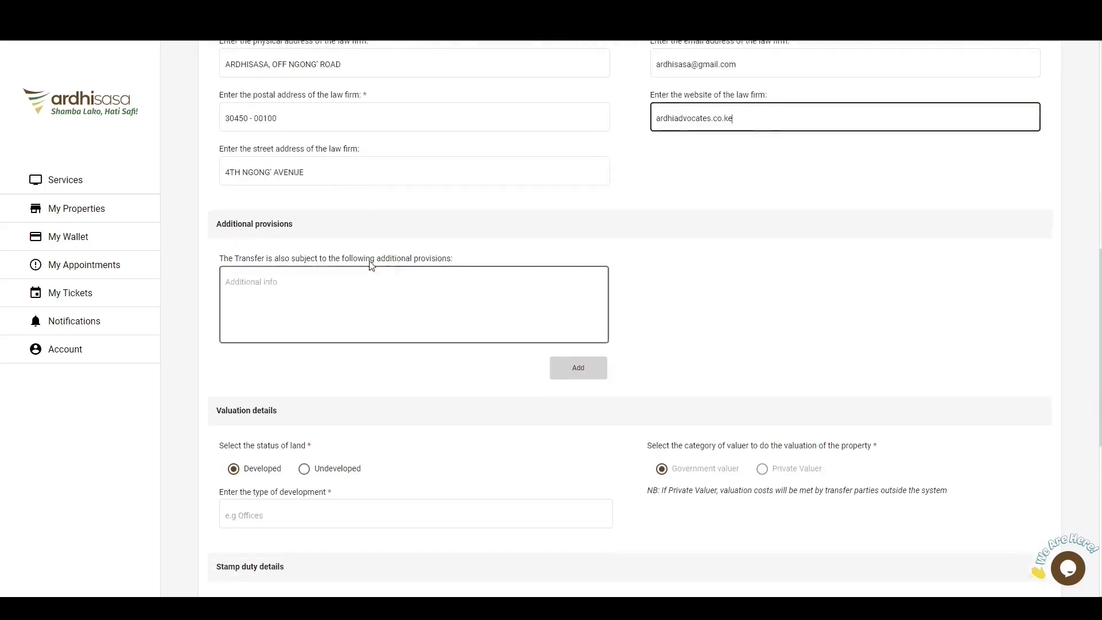
left_click(334, 290)
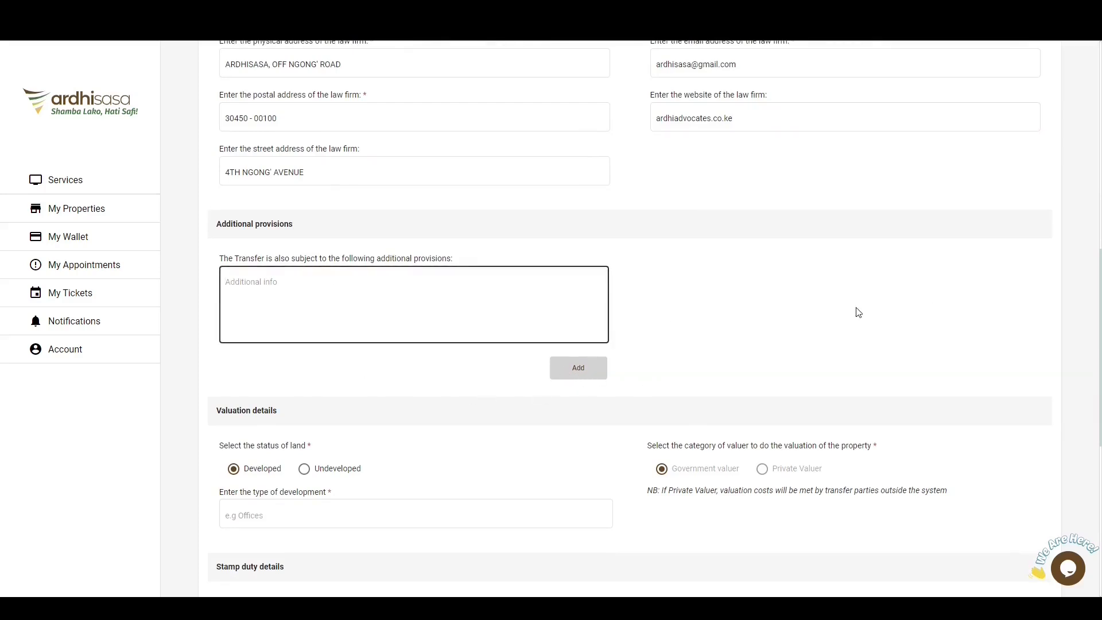
scroll(858, 312, "down", 6)
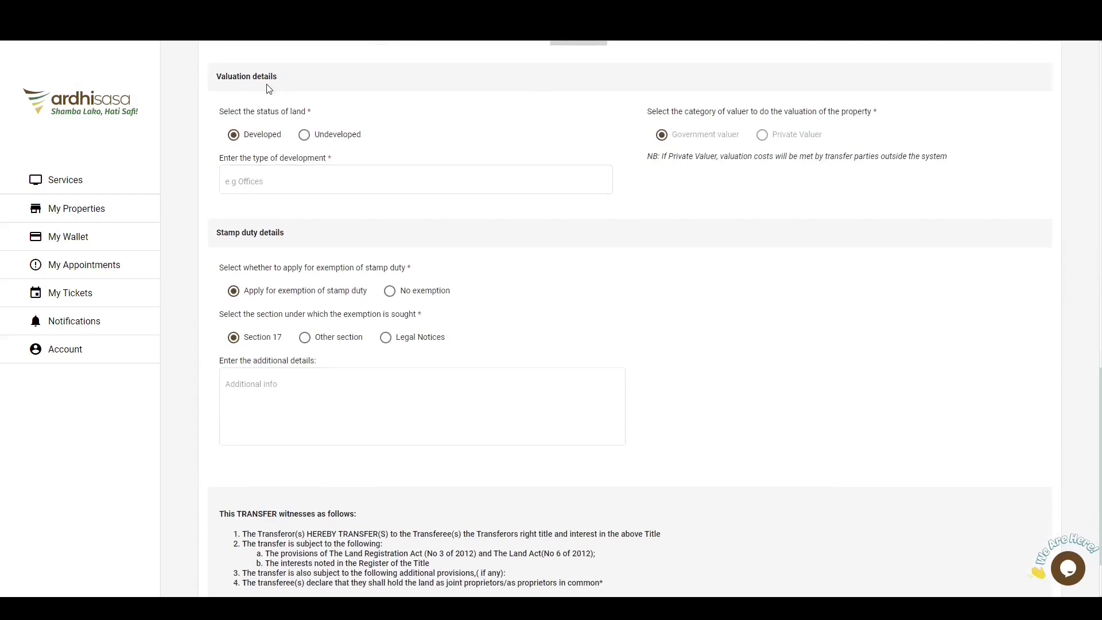
left_click(333, 141)
left_click(270, 141)
left_click(267, 181)
type("Res")
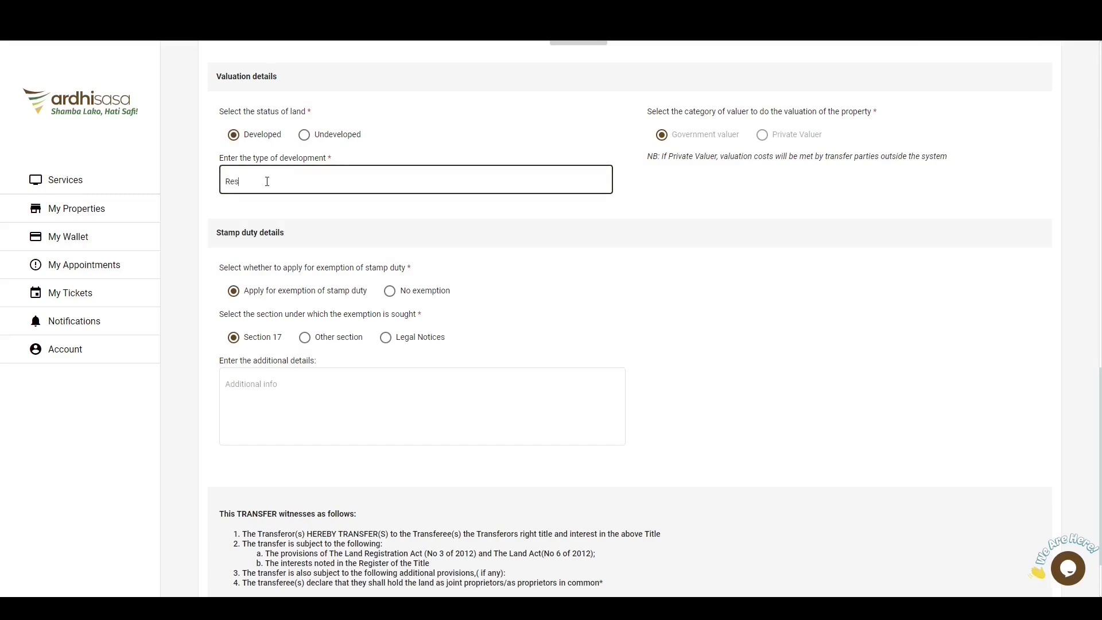
type("idential Apartments")
Choose No exemption for stamp duty and proceed to the documents stage.
left_click(327, 391)
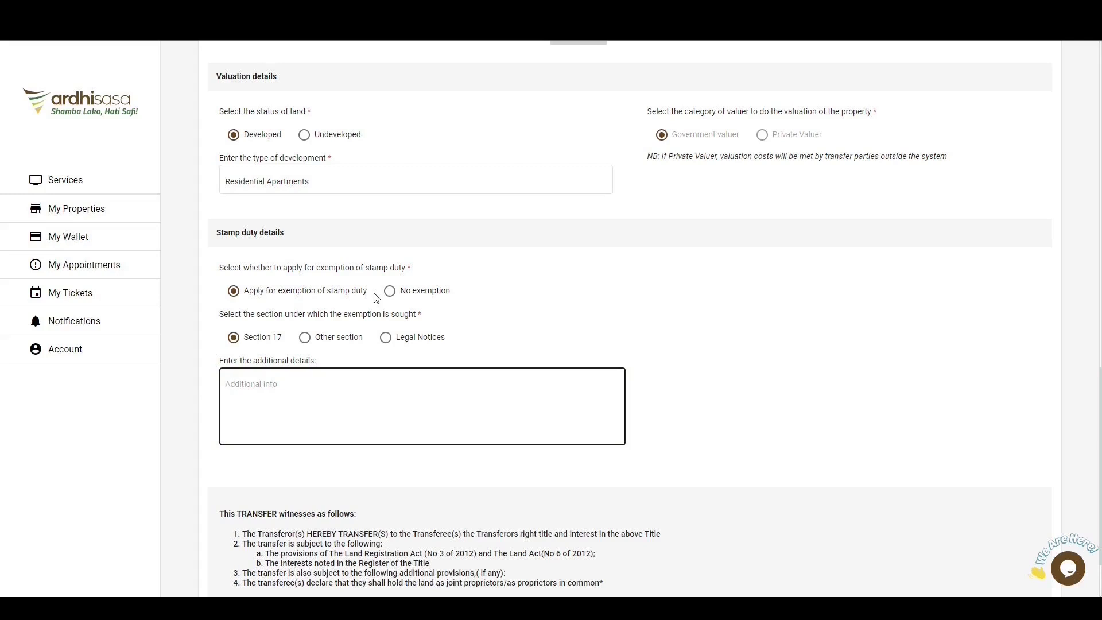
left_click(429, 291)
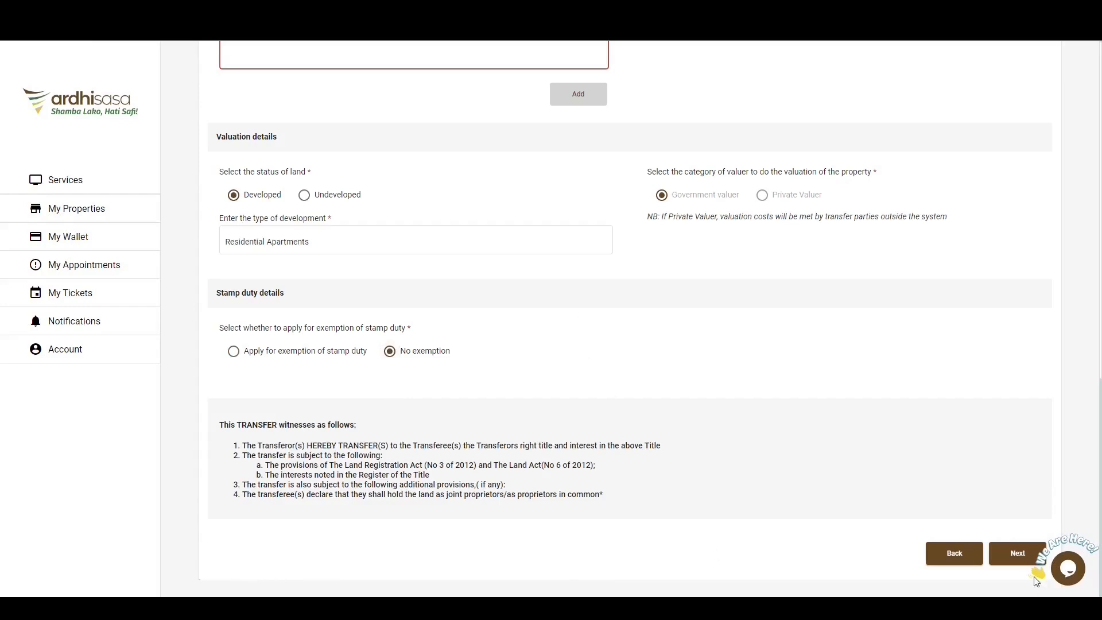
left_click(1016, 557)
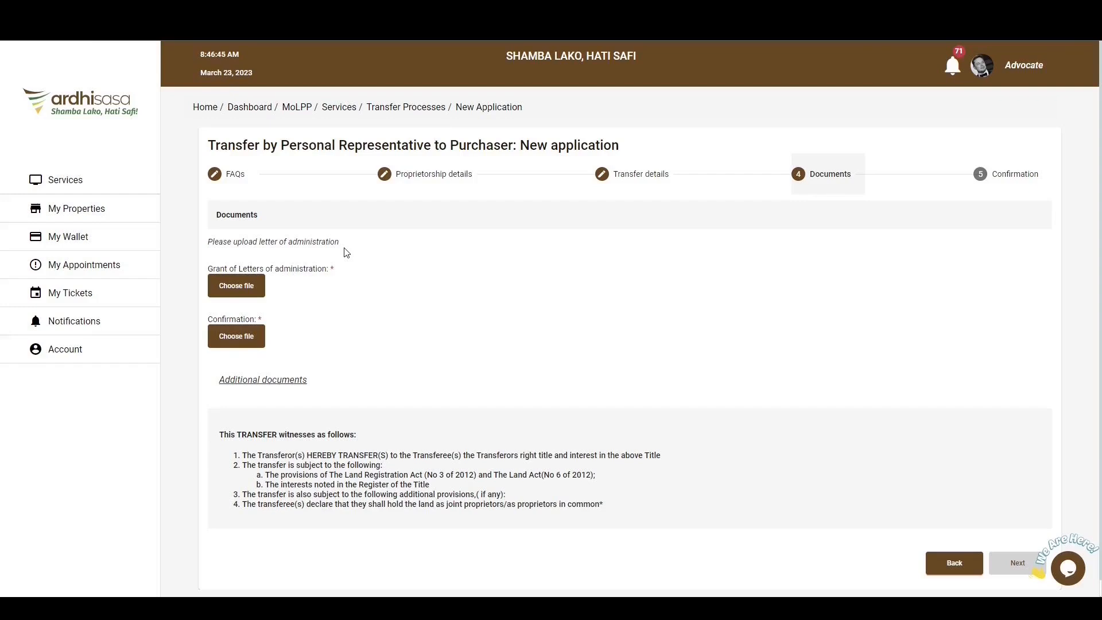
Upload GRANT OF LETTERS OF ADMINISTRATION.pdf as the grant and CONFIRMATION OF GRANT.pdf as the confirmation.
left_click(233, 286)
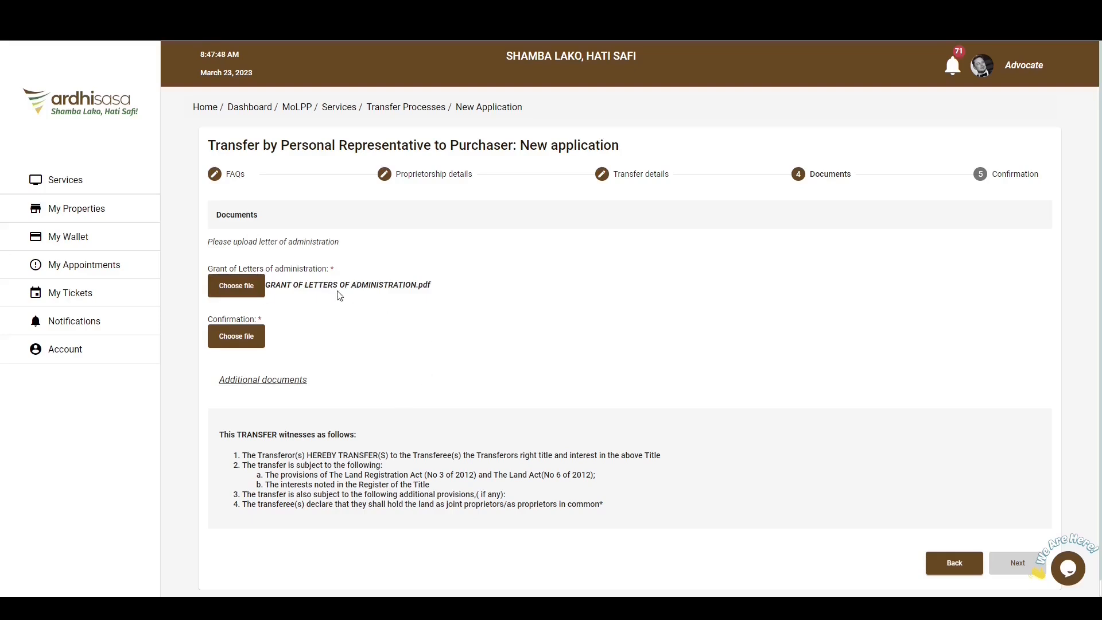
left_click(244, 338)
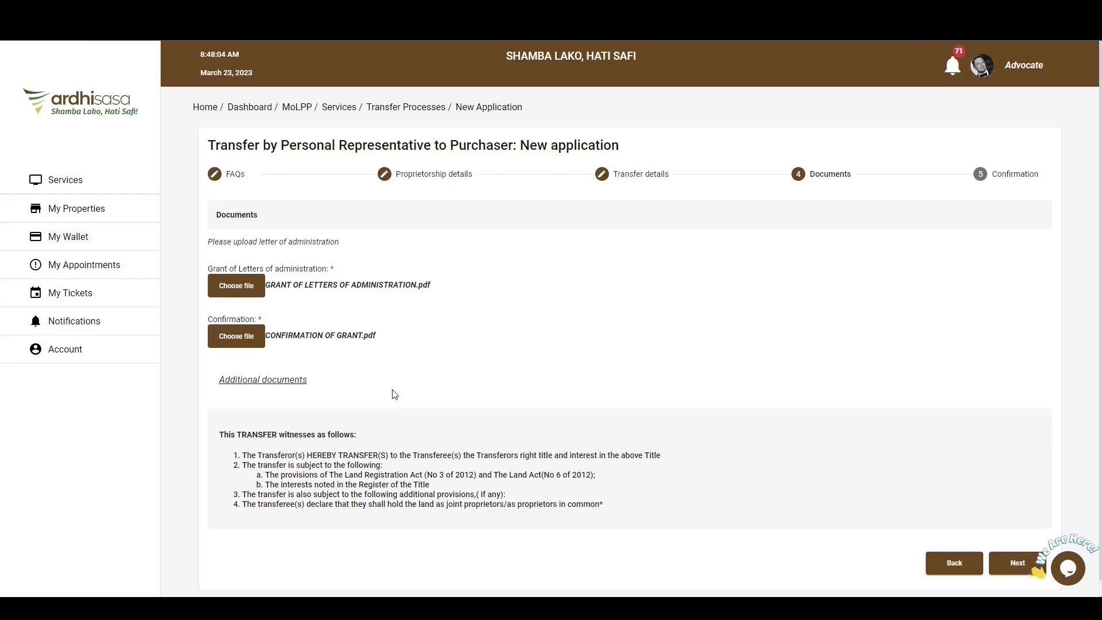
Add an additional document named NATIONAL I.D and upload its file.
left_click(270, 383)
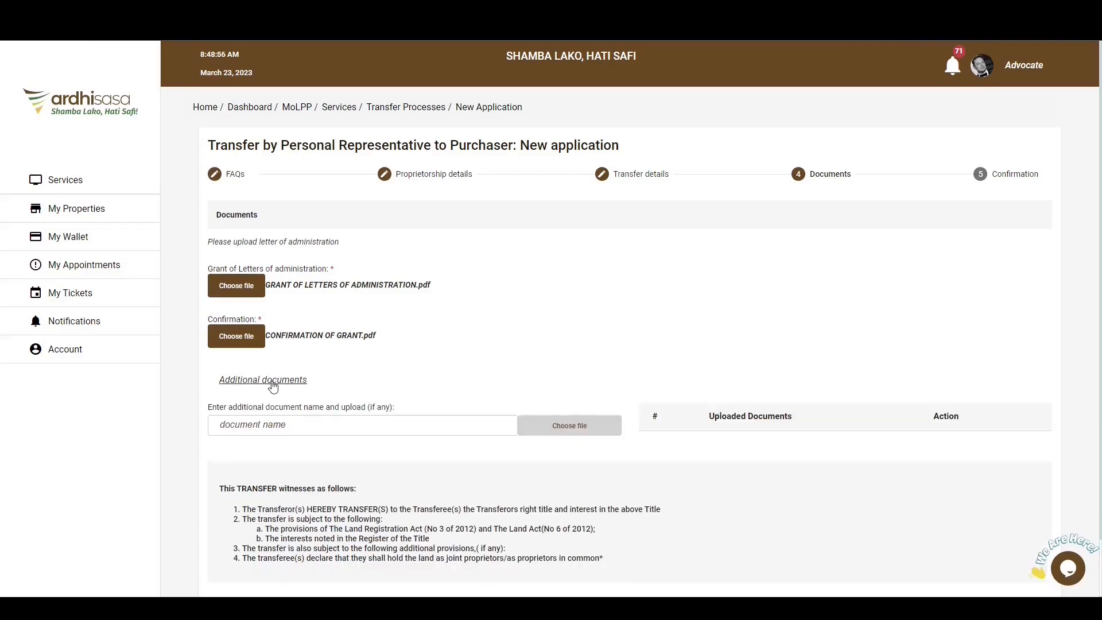
left_click(416, 427)
type("NATIONAL I.D")
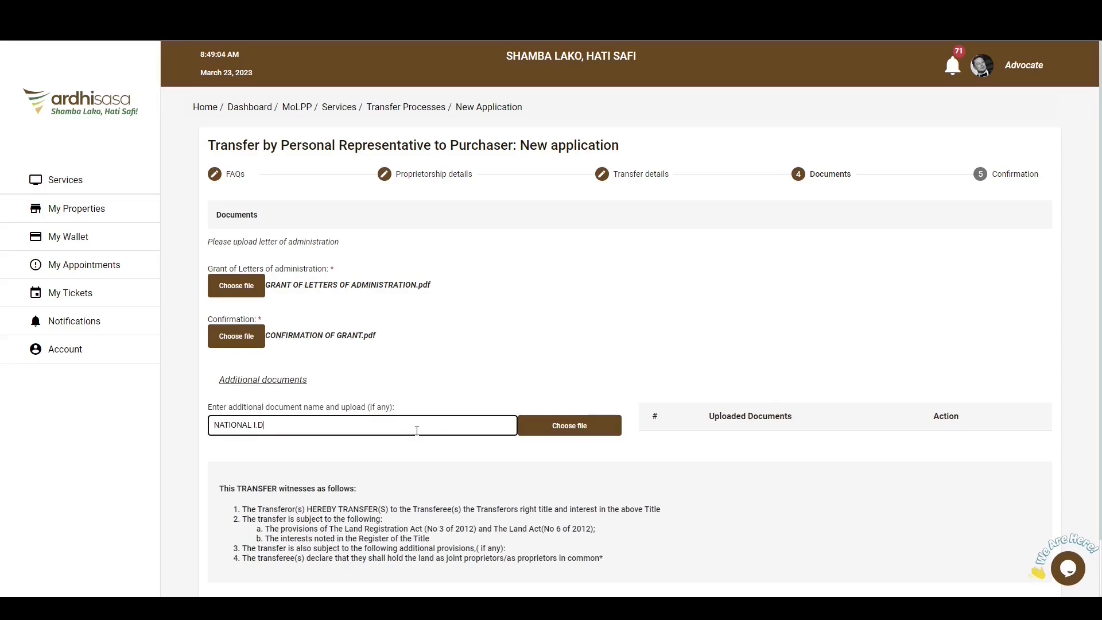
left_click(572, 431)
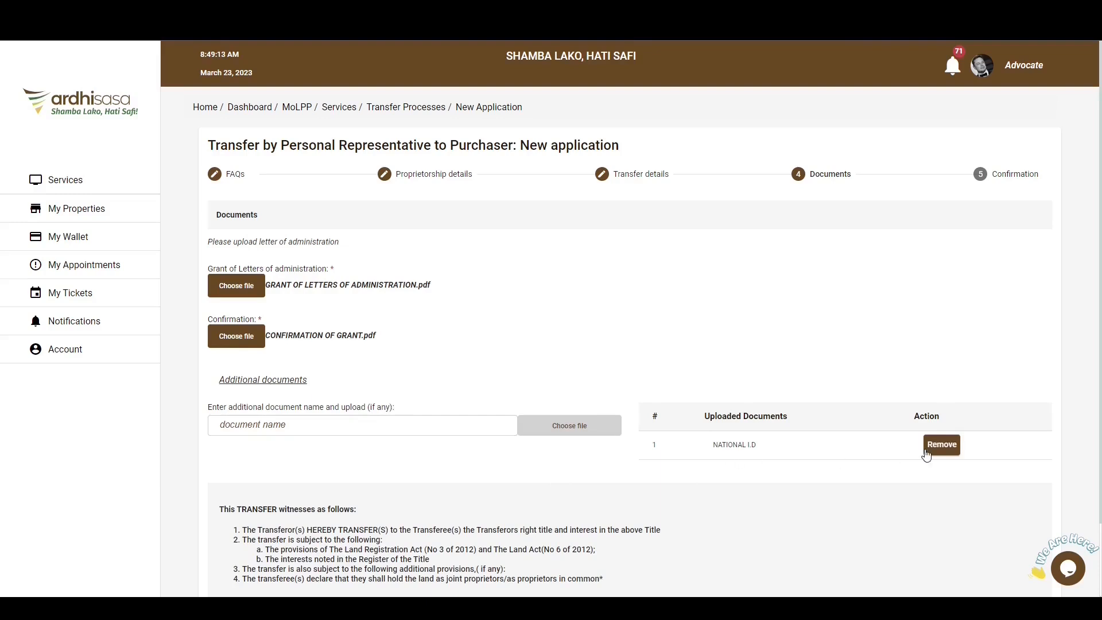
Proceed from the documents stage to confirmation, go through the summary, submit the transfer application and dismiss the success notice.
scroll(901, 457, "down", 2)
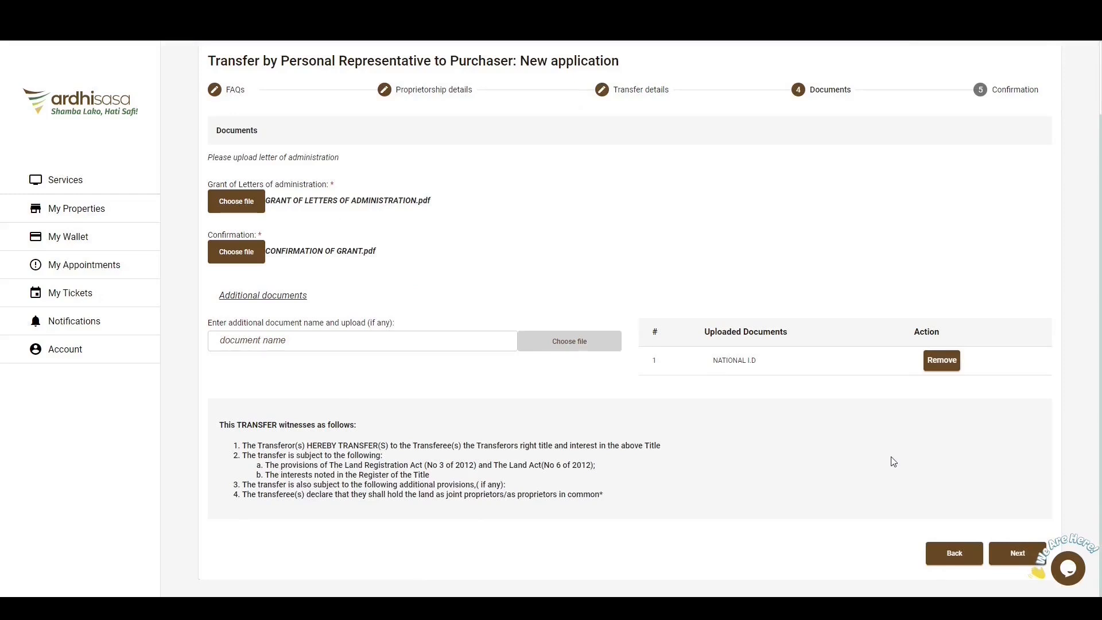
left_click(1017, 558)
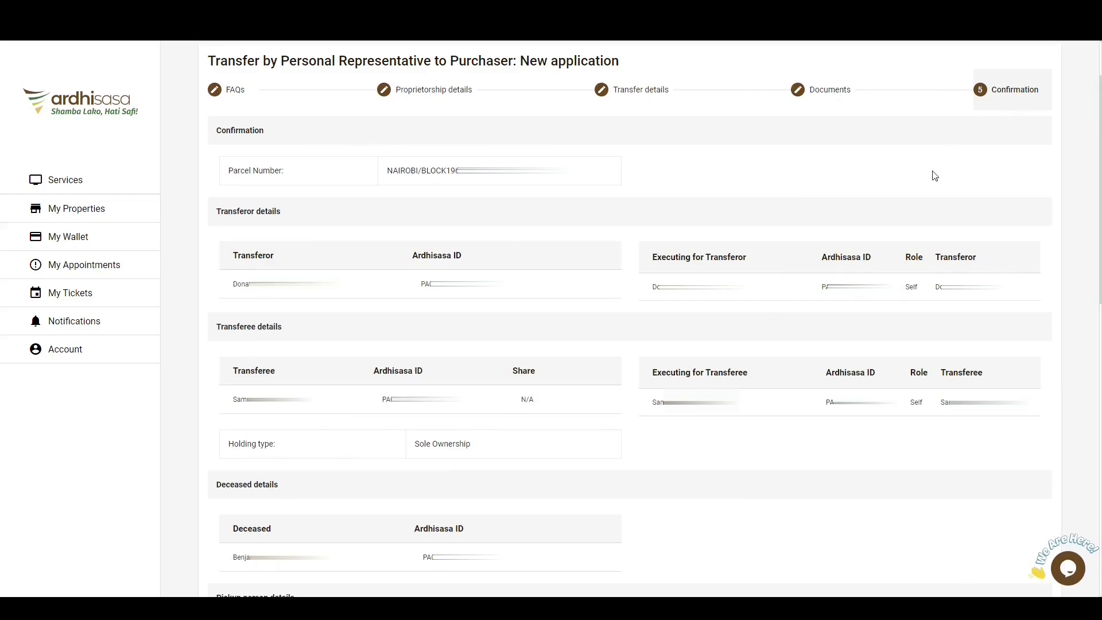
scroll(978, 224, "down", 10)
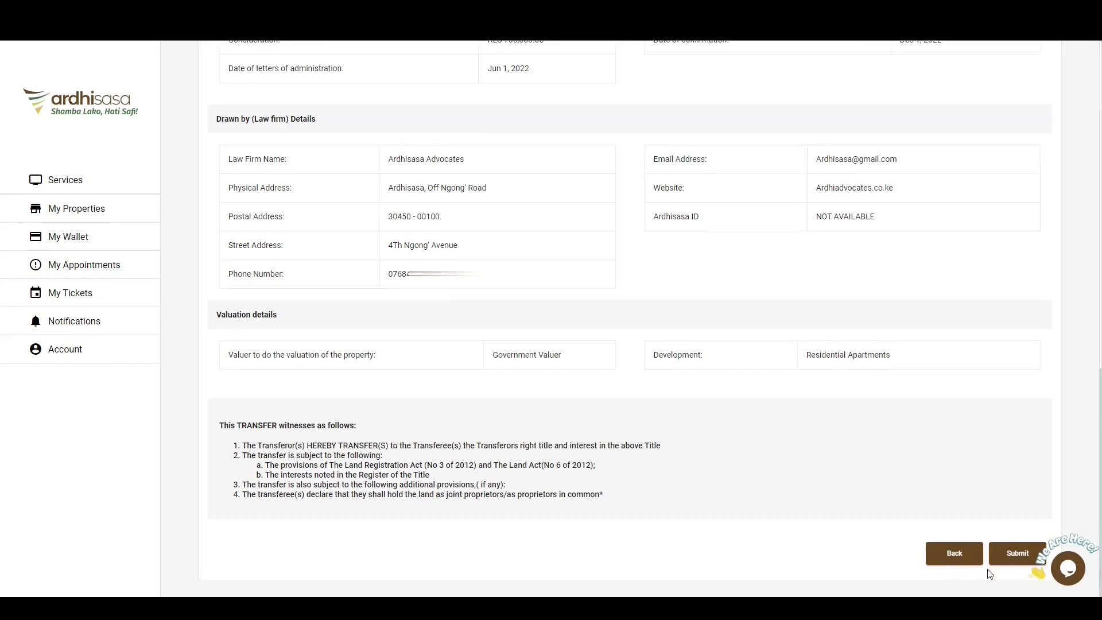
left_click(1016, 558)
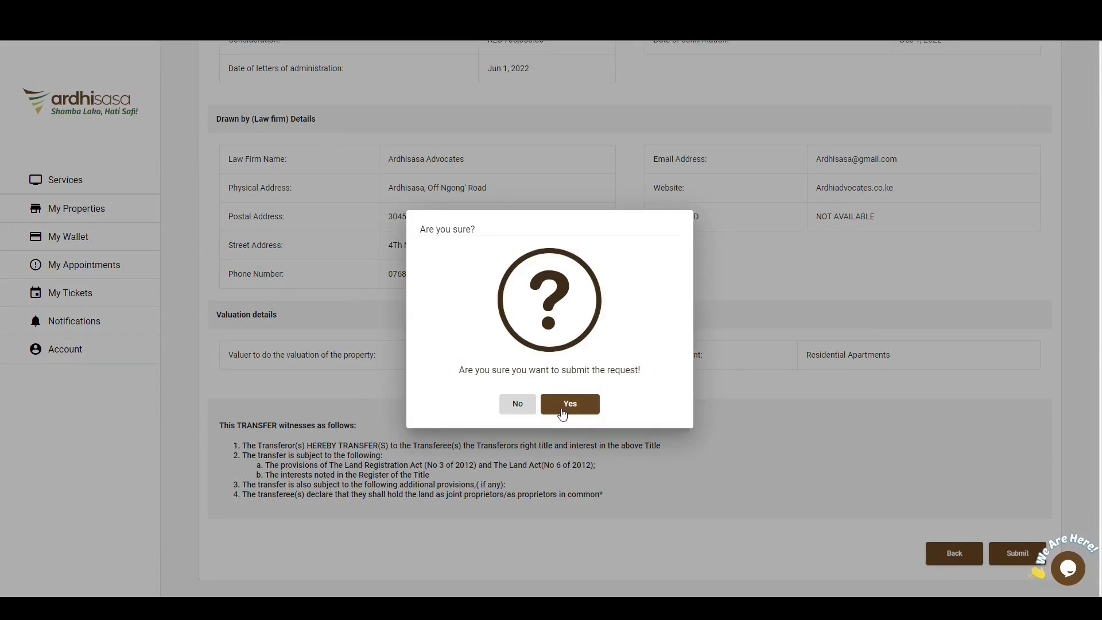
left_click(582, 409)
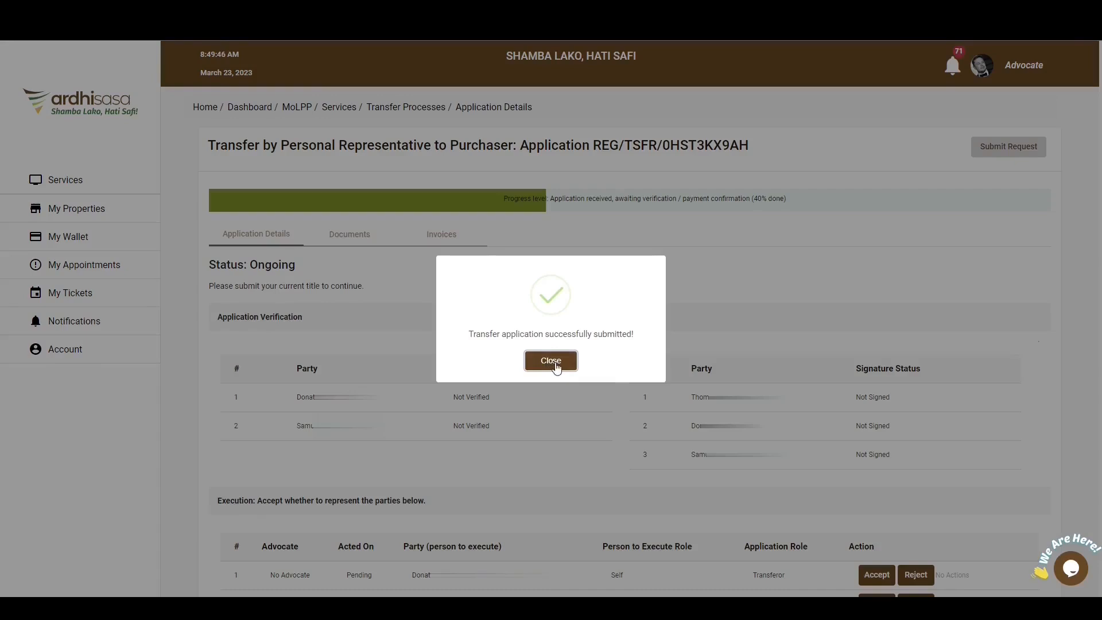
left_click(550, 360)
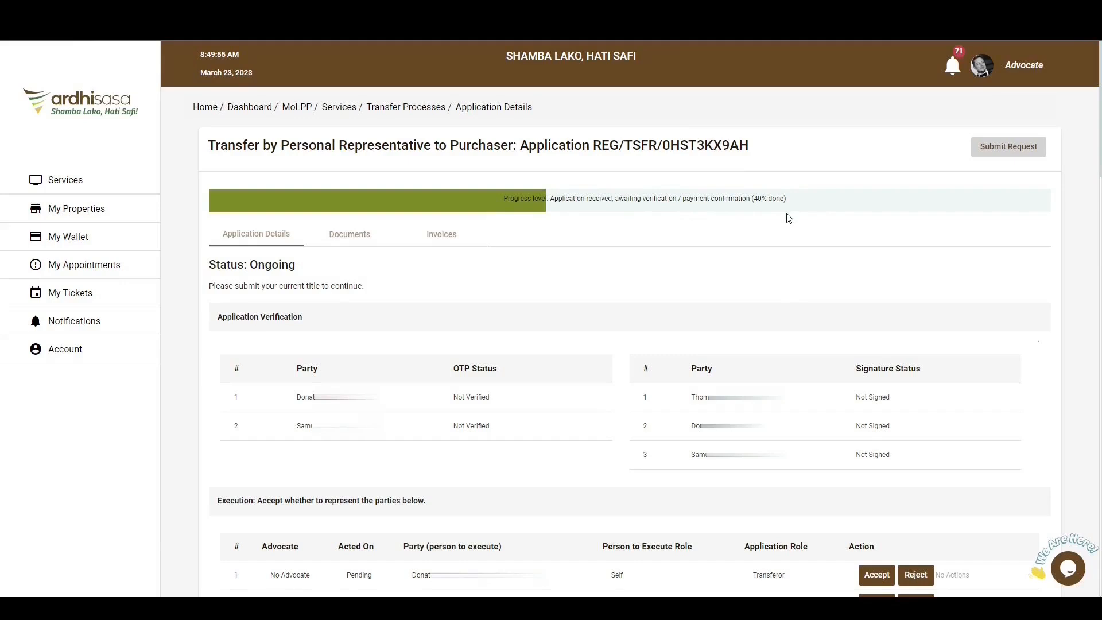
Accept representing both the transferor and the transferee in the application's execution section.
scroll(787, 217, "down", 4)
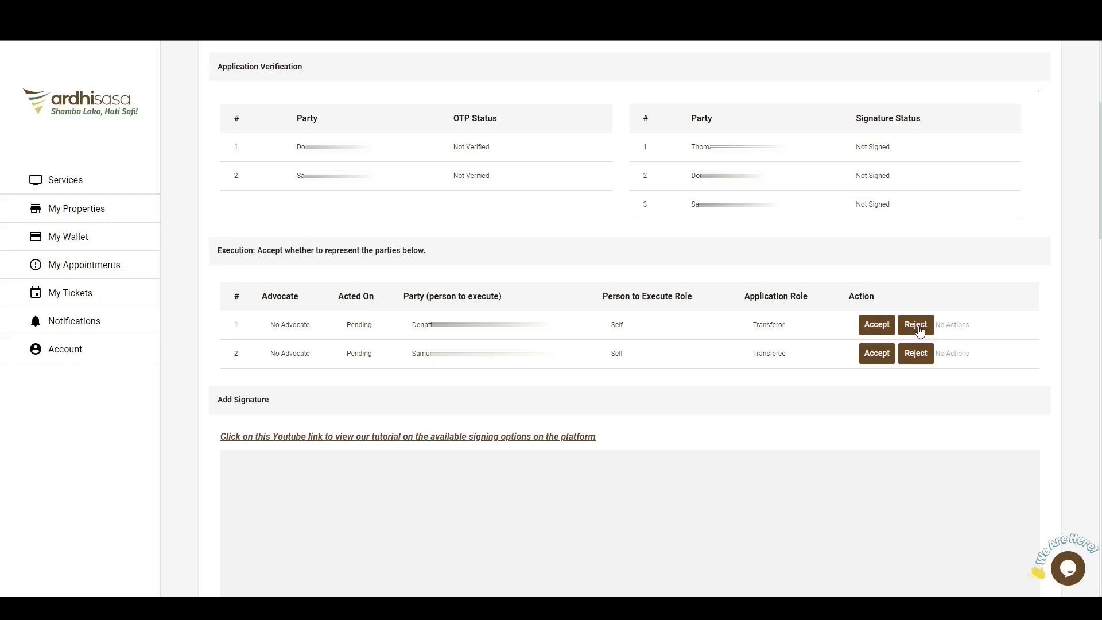
left_click(877, 324)
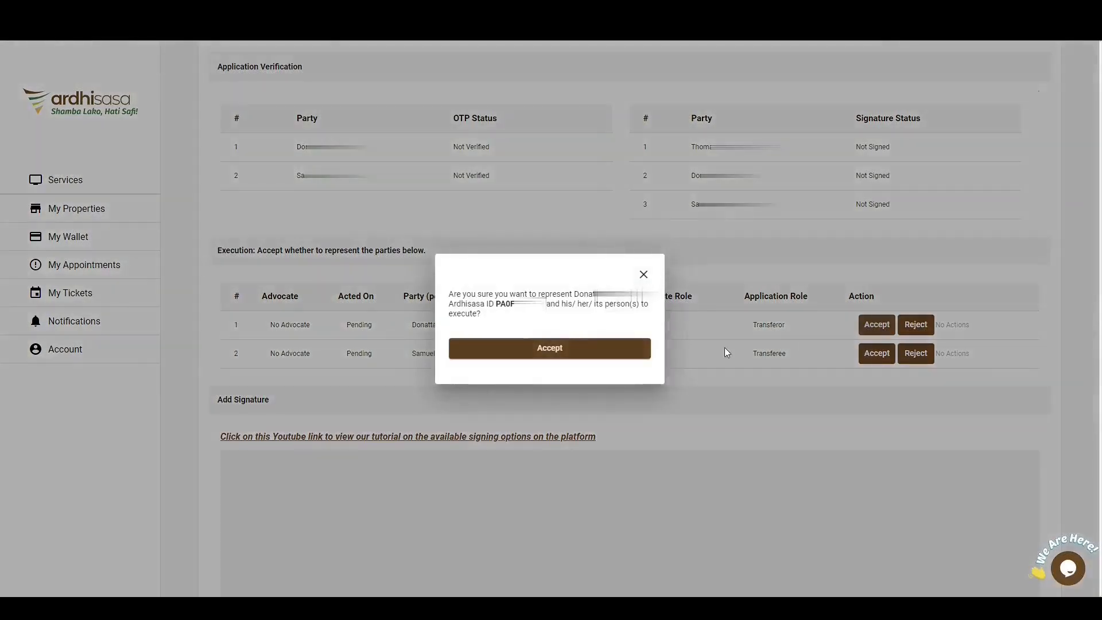
left_click(546, 351)
left_click(549, 360)
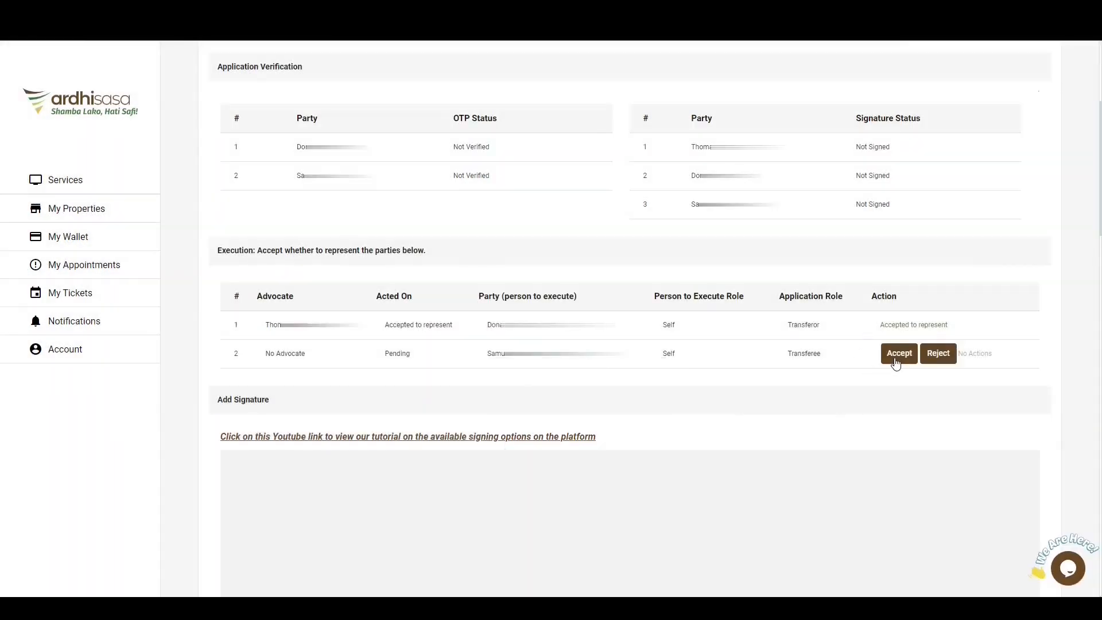
left_click(896, 359)
left_click(557, 356)
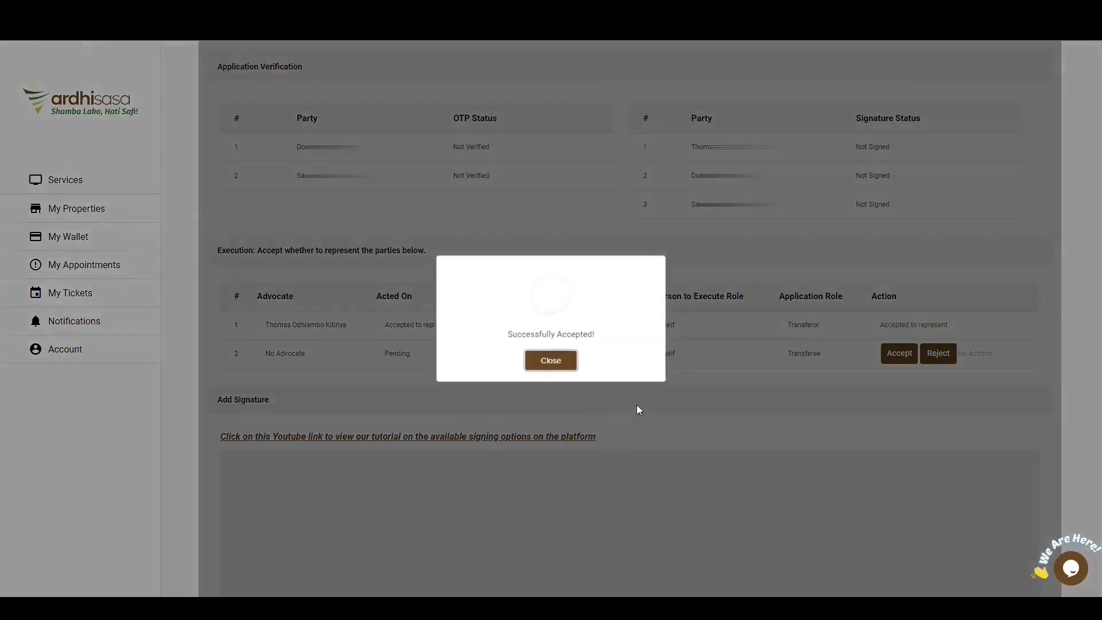
left_click(553, 362)
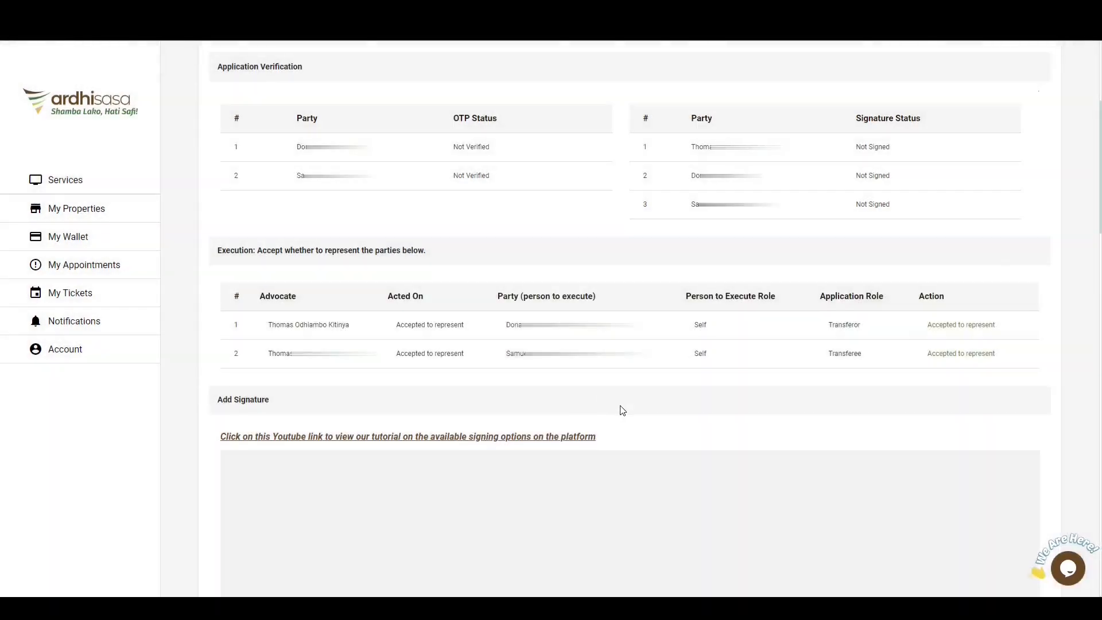
scroll(622, 410, "down", 3)
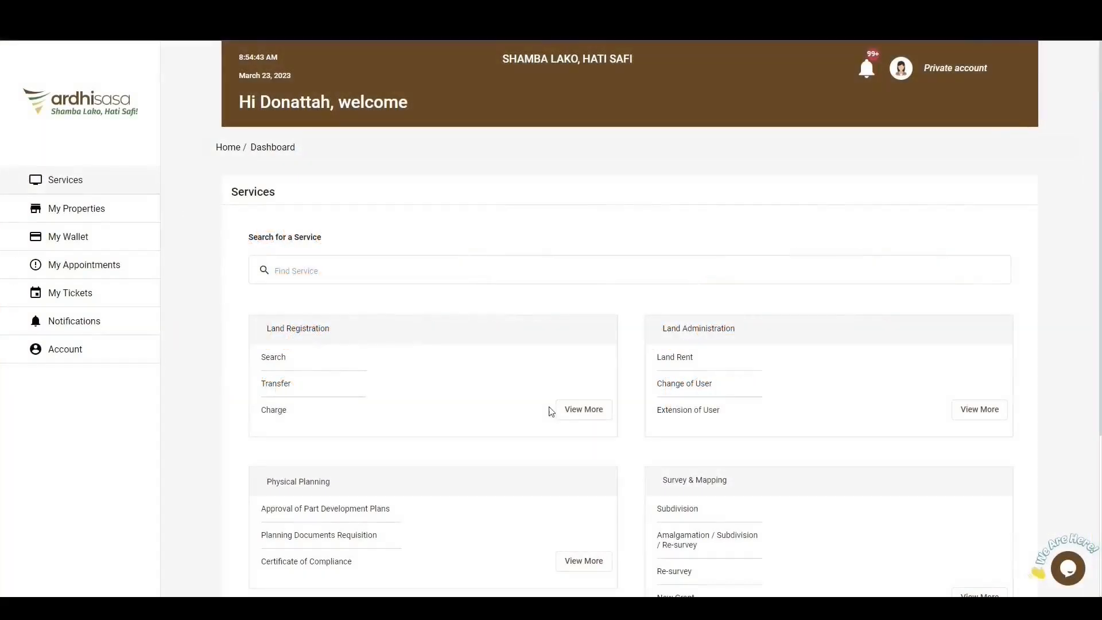
From the transferor's private account, open the pending Transfer by Personal Representative to Purchaser application under Land Registration services.
left_click(572, 409)
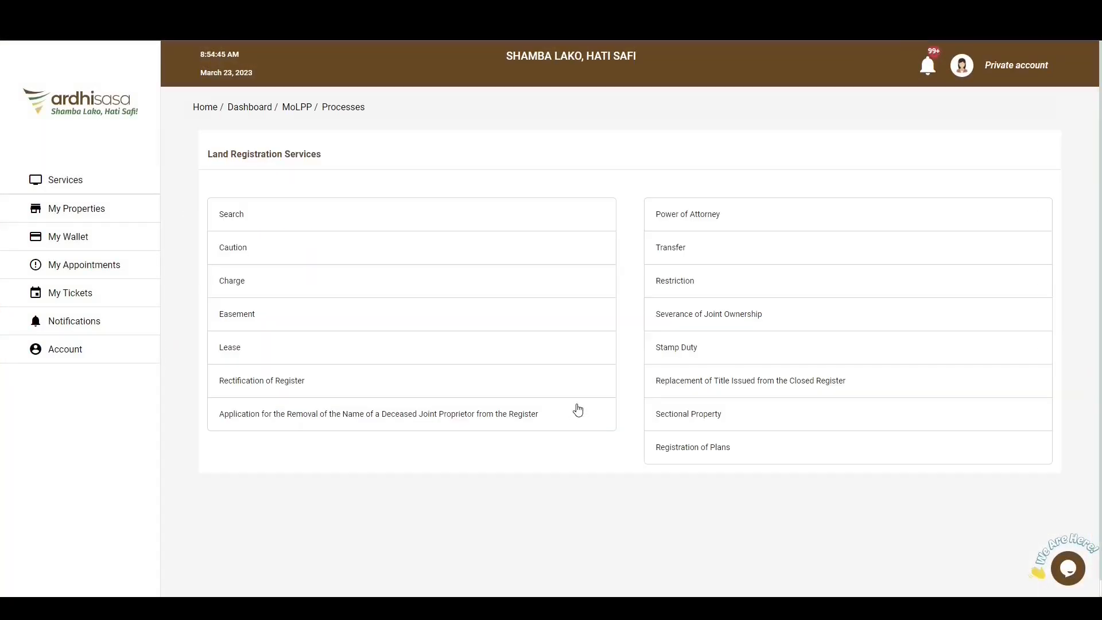
left_click(681, 253)
left_click(413, 398)
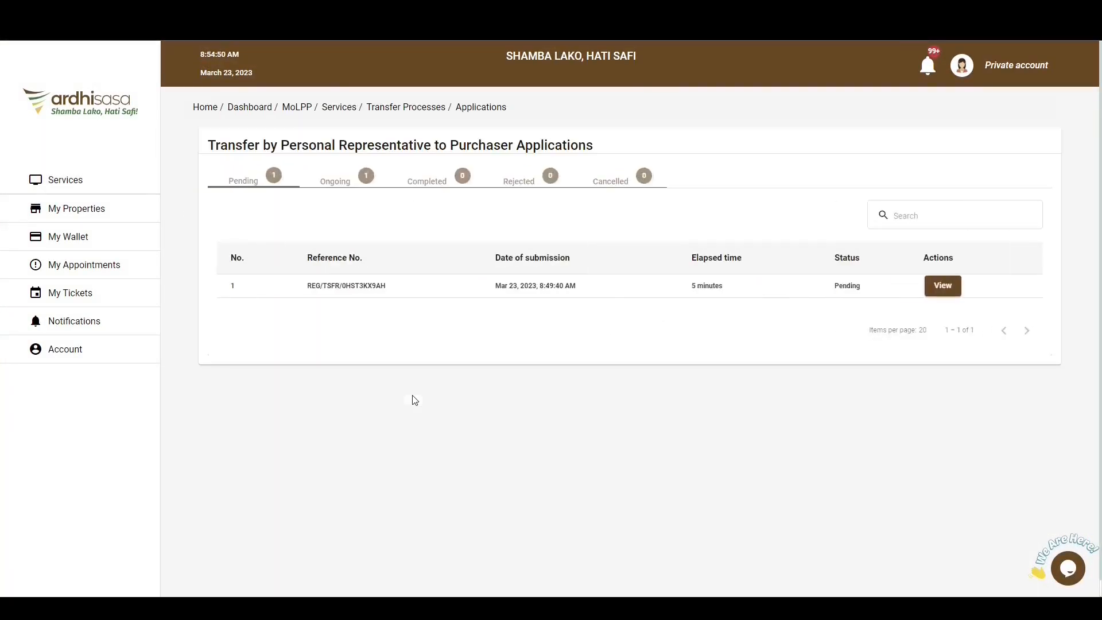
left_click(944, 285)
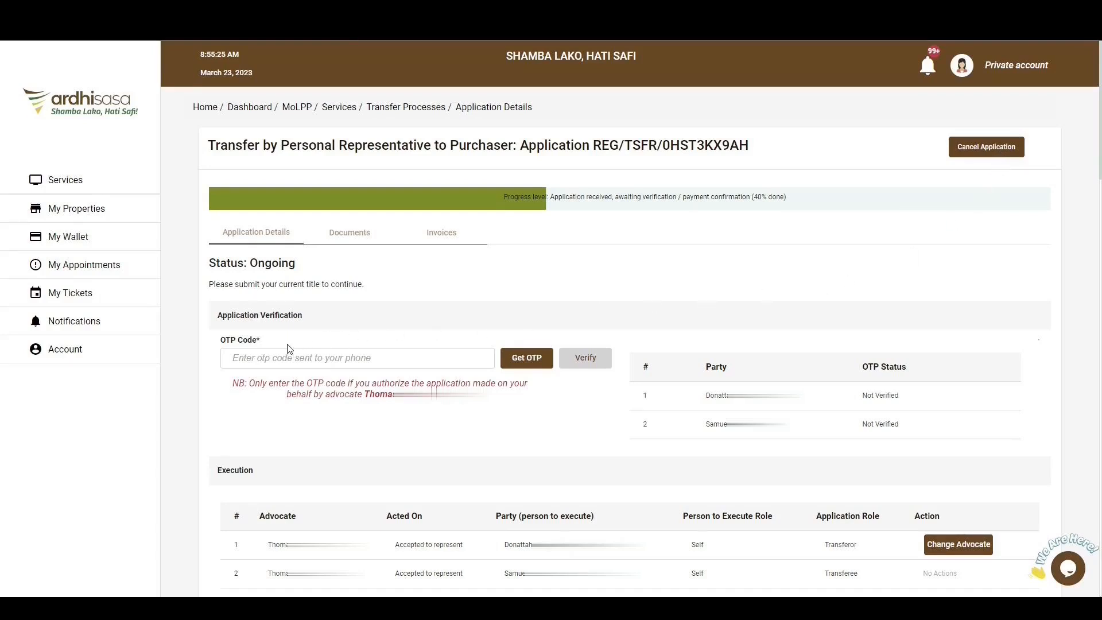
Request an OTP for the application verification, enter the OTP code and verify it to authorize the advocate's application.
left_click_drag(249, 384, 481, 401)
left_click(482, 401)
left_click(531, 363)
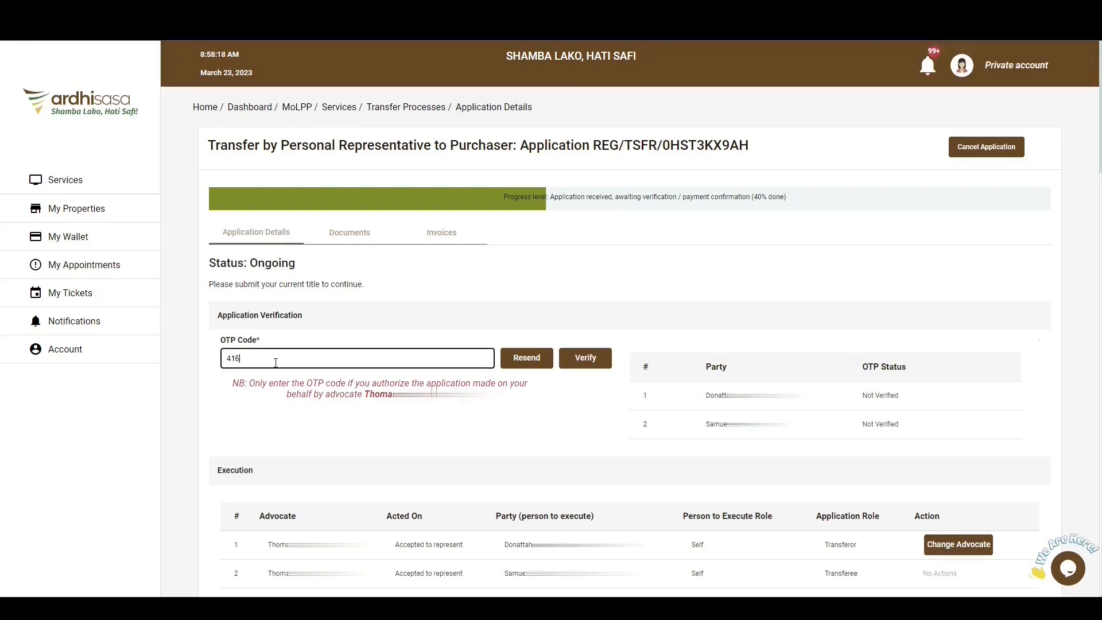
left_click(597, 364)
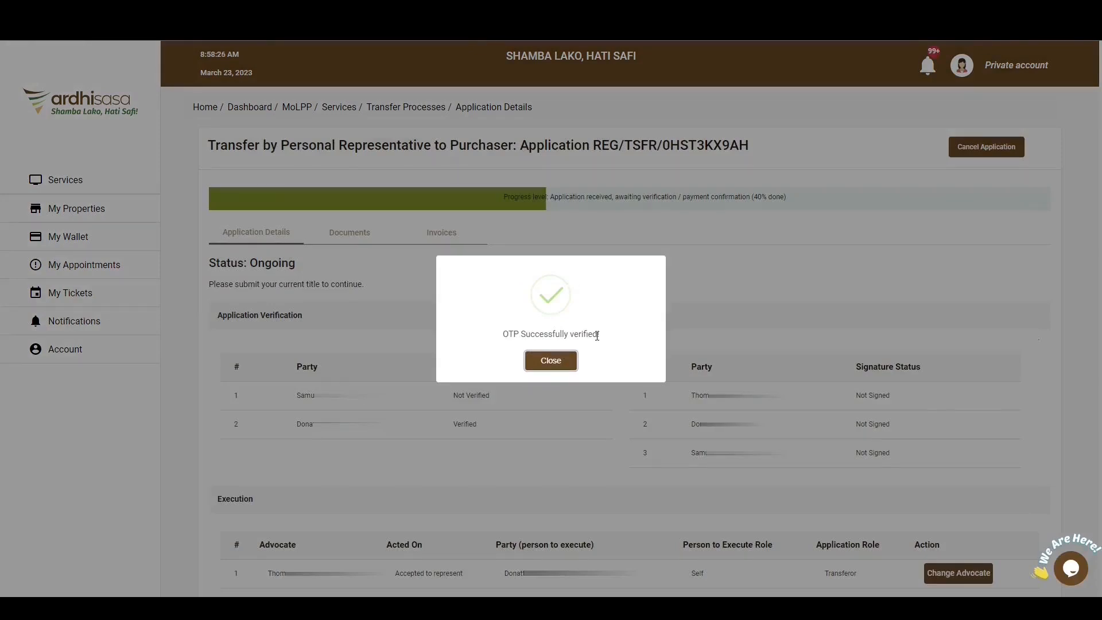
left_click(555, 361)
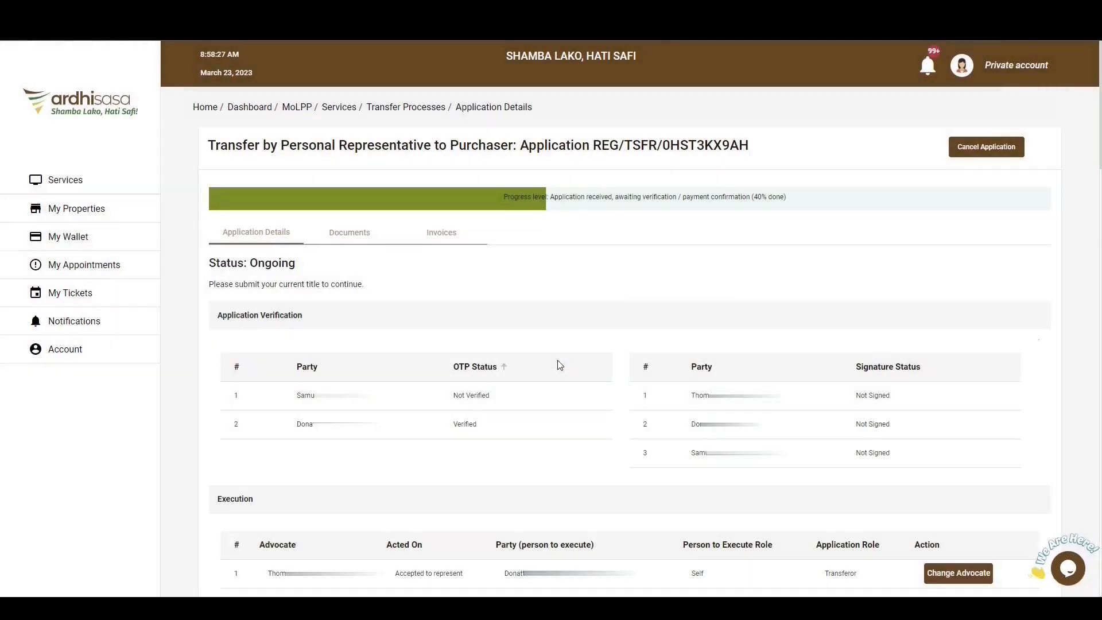
View the Change Advocate form for the transferor in the execution section and close it without searching for another advocate.
scroll(886, 433, "down", 3)
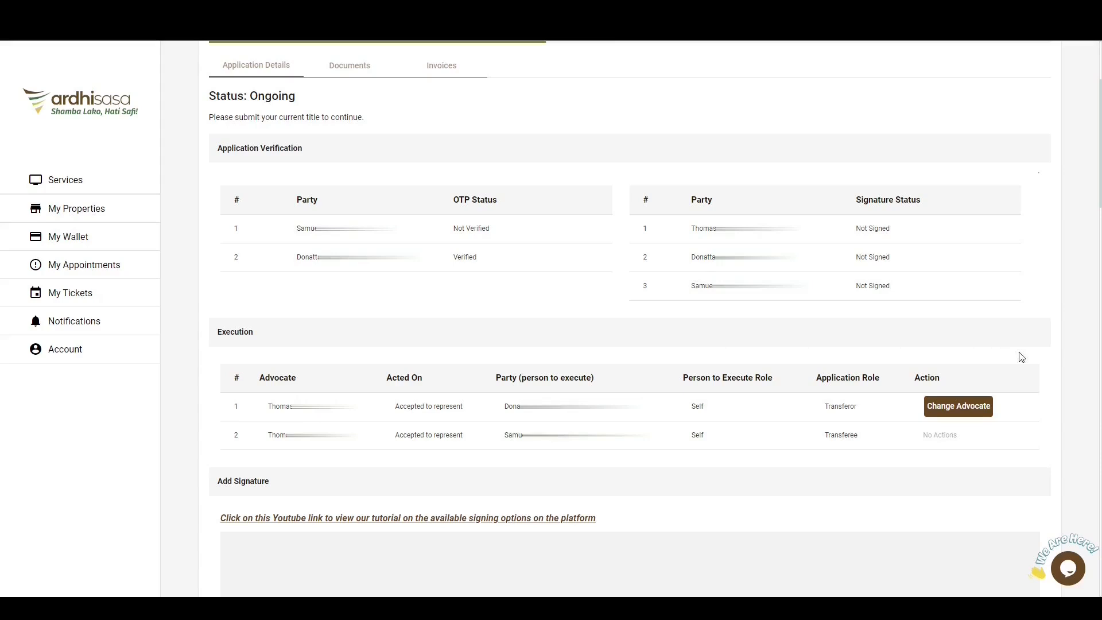
left_click(963, 407)
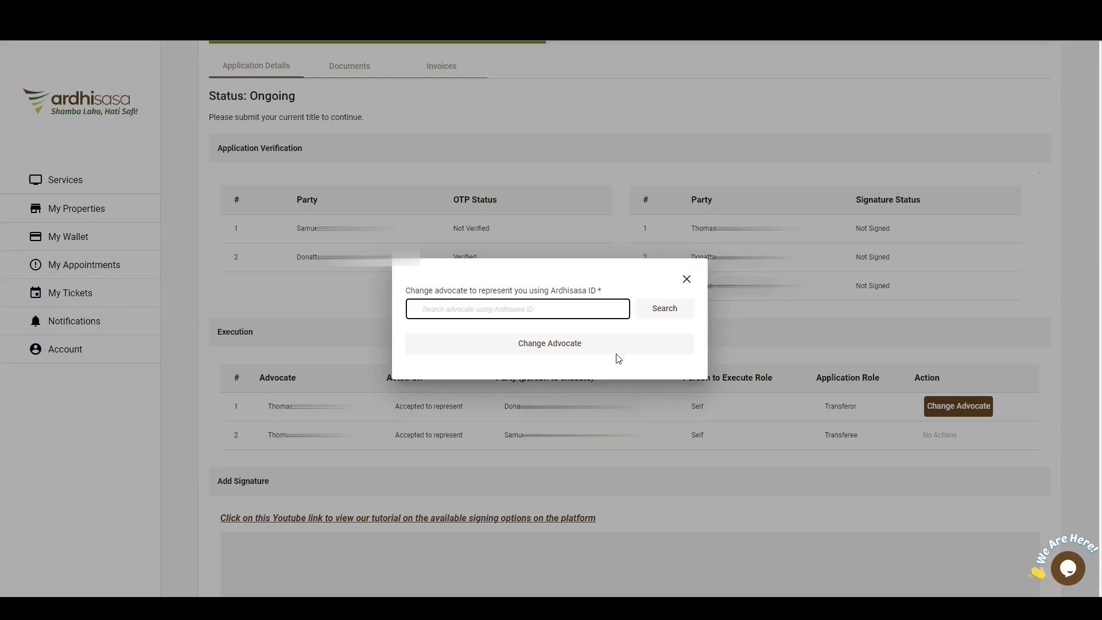
left_click(686, 281)
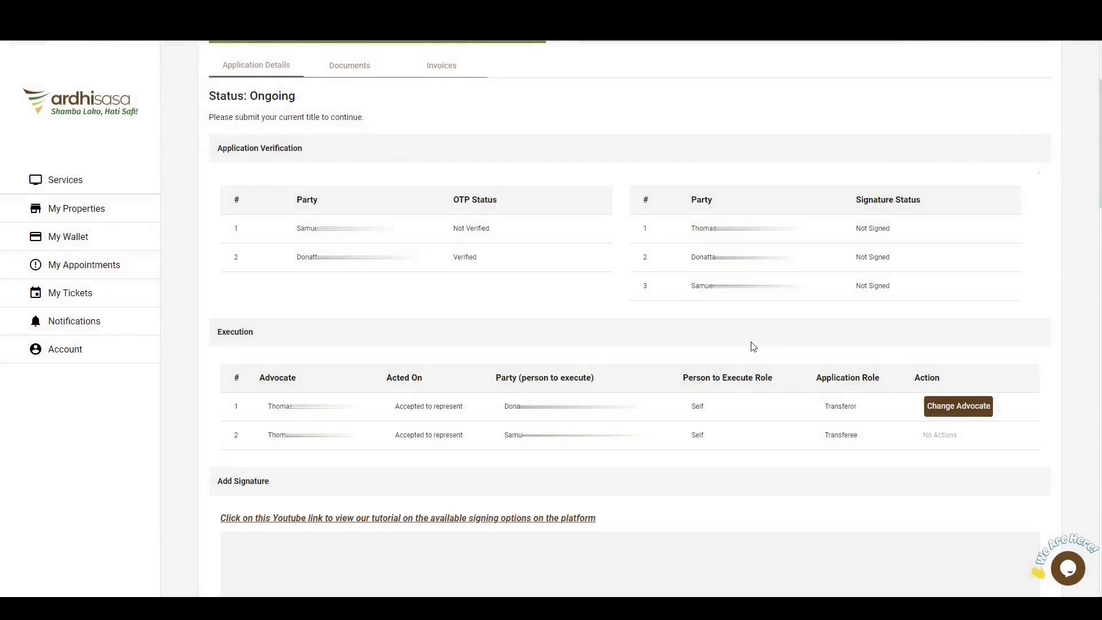
Examine the options for signing with another device and close them without choosing one.
scroll(760, 403, "down", 6)
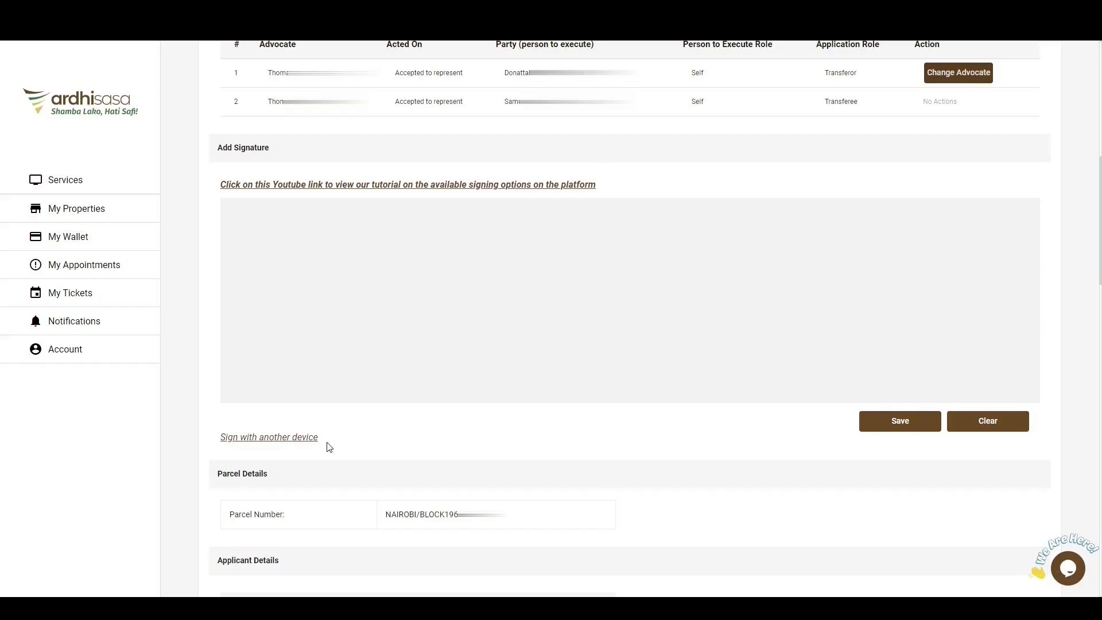
left_click(270, 438)
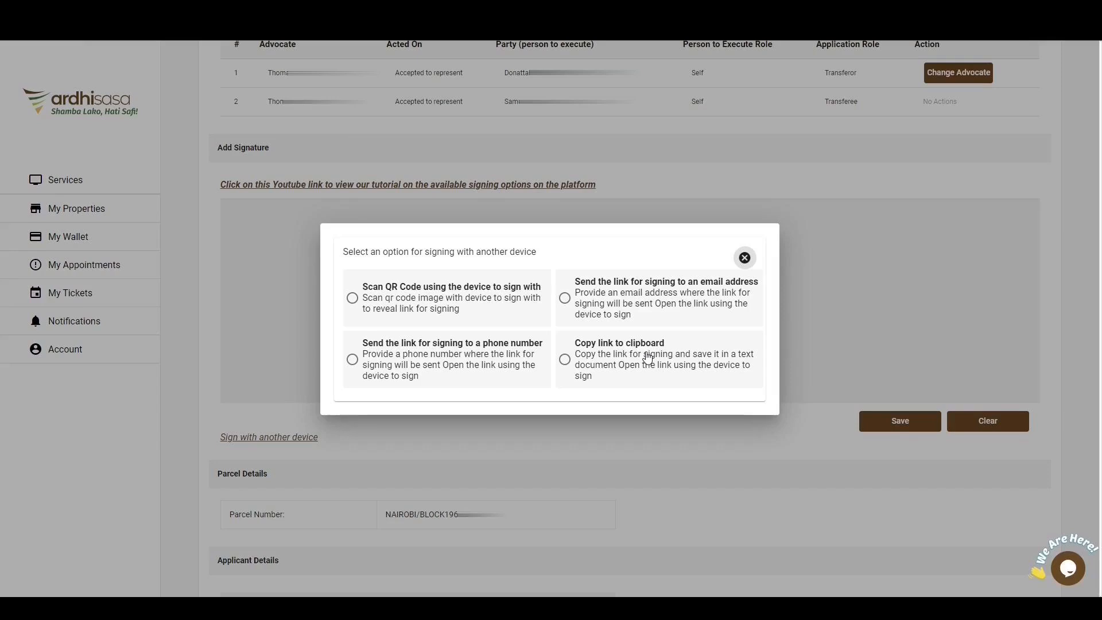
left_click(748, 258)
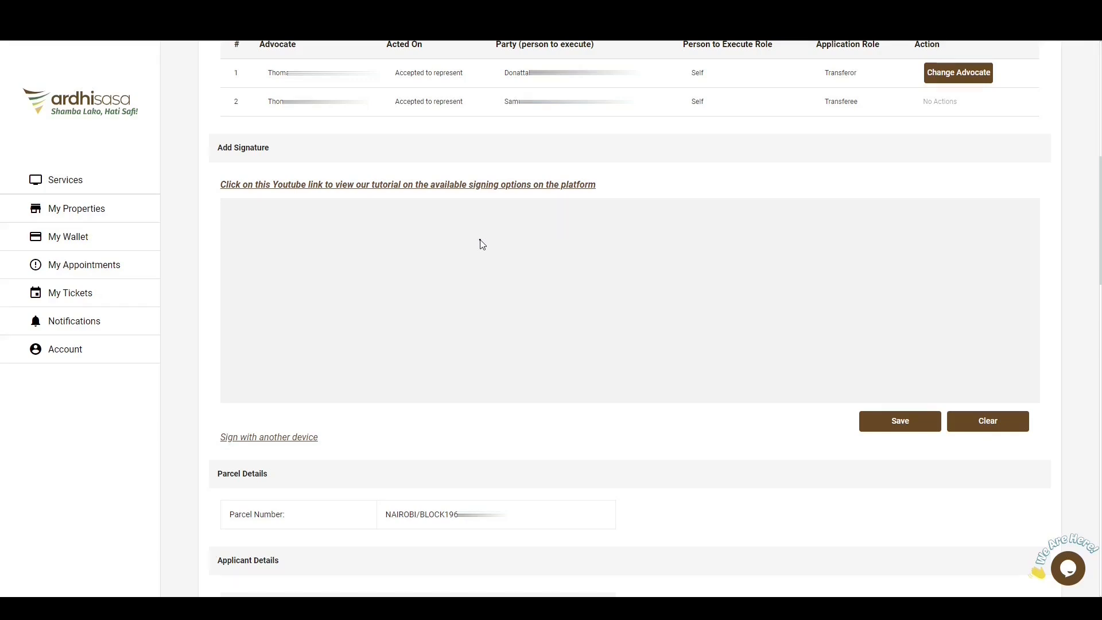
Draw the transferor's signature freehand in the Add Signature area, save it and confirm its submission.
mouse_move(481, 240)
left_mouse_down()
mouse_move(481, 300)
mouse_move(511, 317)
mouse_move(692, 346)
left_mouse_up()
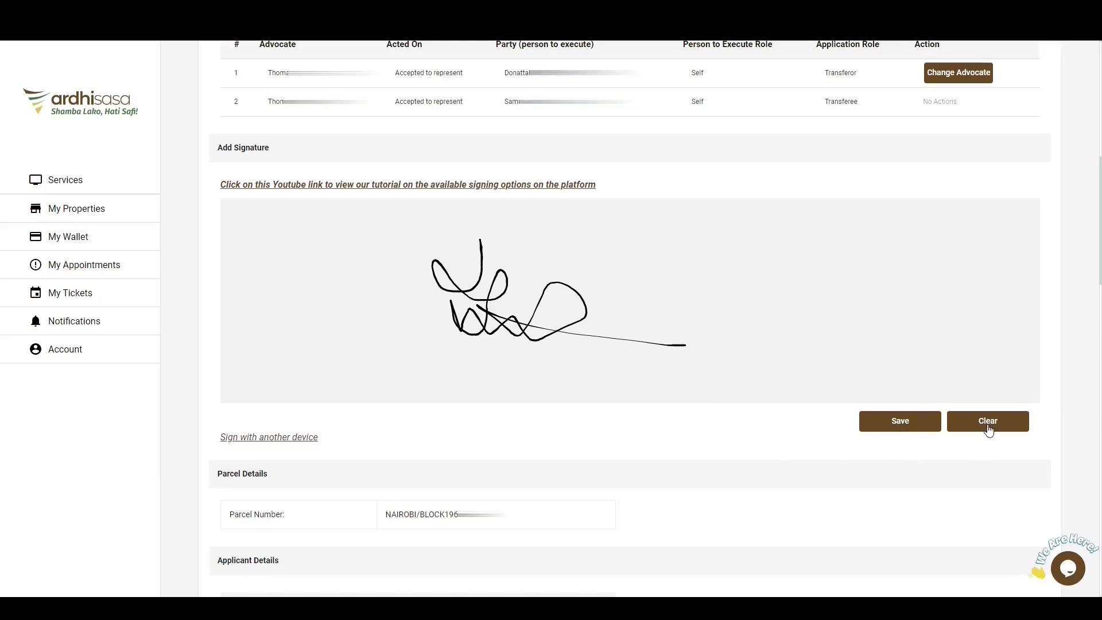
left_click(917, 432)
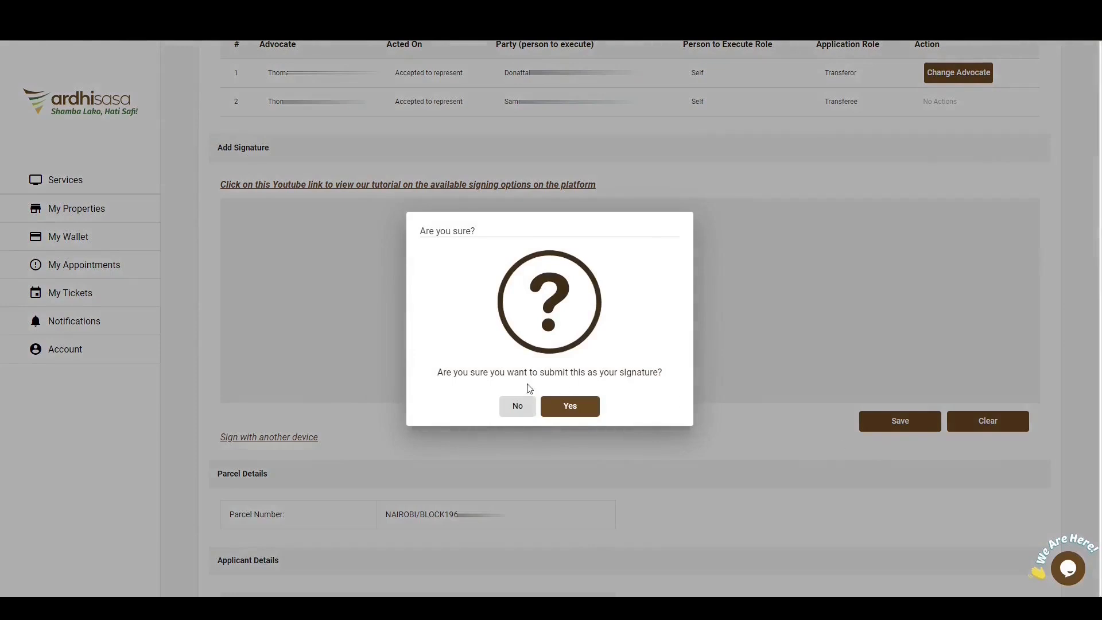
left_click(573, 408)
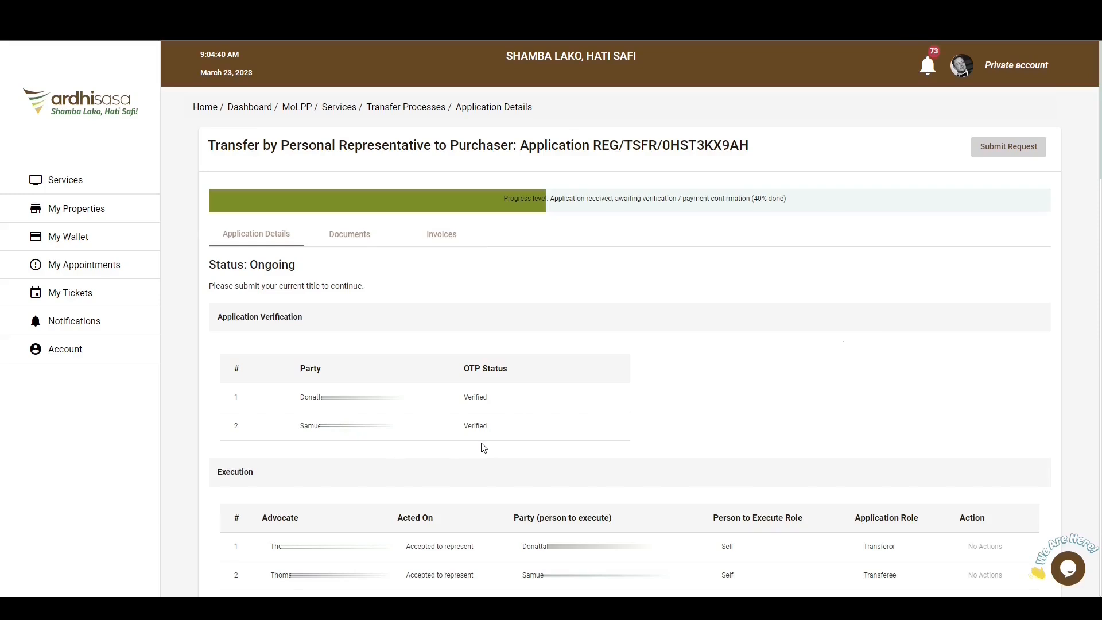
Sign the application freehand from the account that offers Submit Request, save the signature and confirm its submission.
scroll(484, 447, "down", 7)
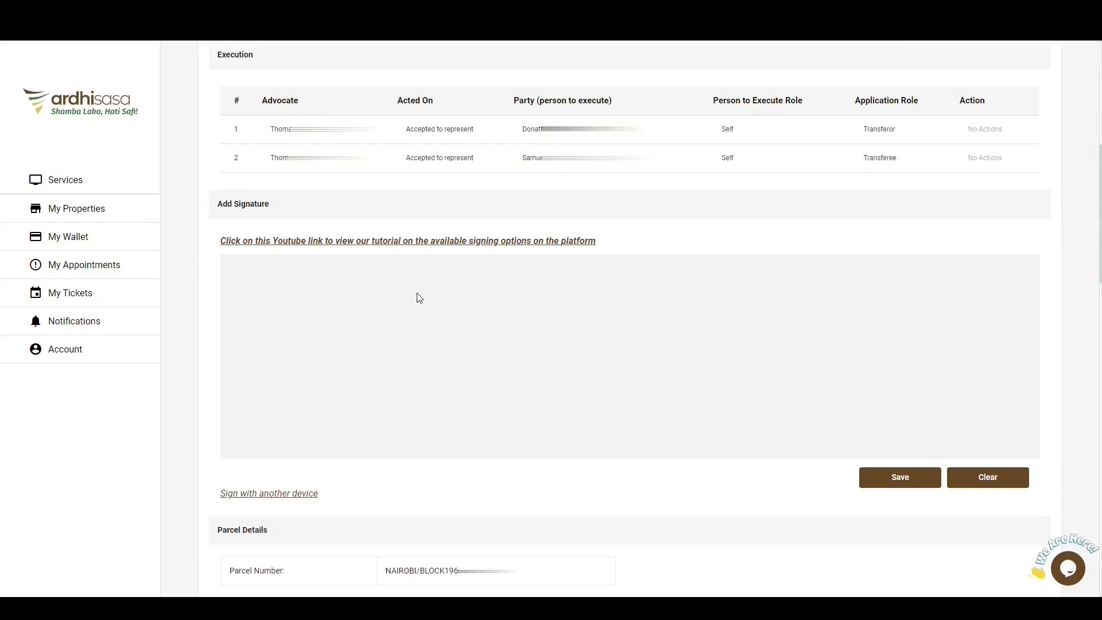
mouse_move(417, 294)
left_mouse_down()
mouse_move(412, 314)
mouse_move(467, 378)
mouse_move(652, 361)
mouse_move(662, 347)
left_mouse_up()
left_click(906, 484)
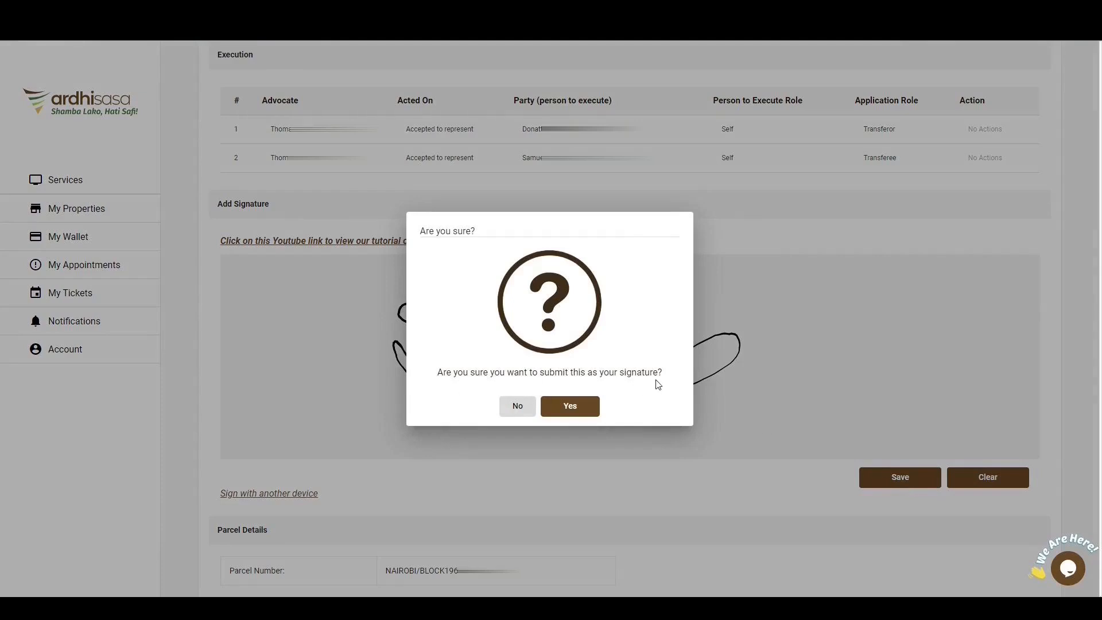
left_click(569, 411)
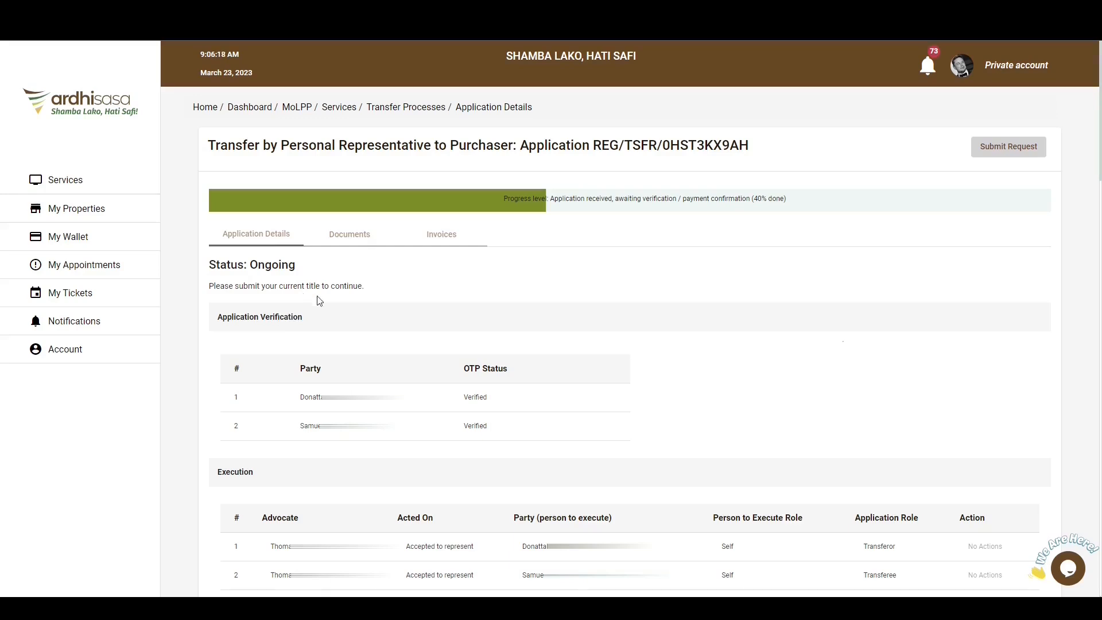
Schedule the Document Surrender appointment from its invitation for 27 March 2023 at 10:00:00, and view it among the upcoming appointments.
left_click(101, 272)
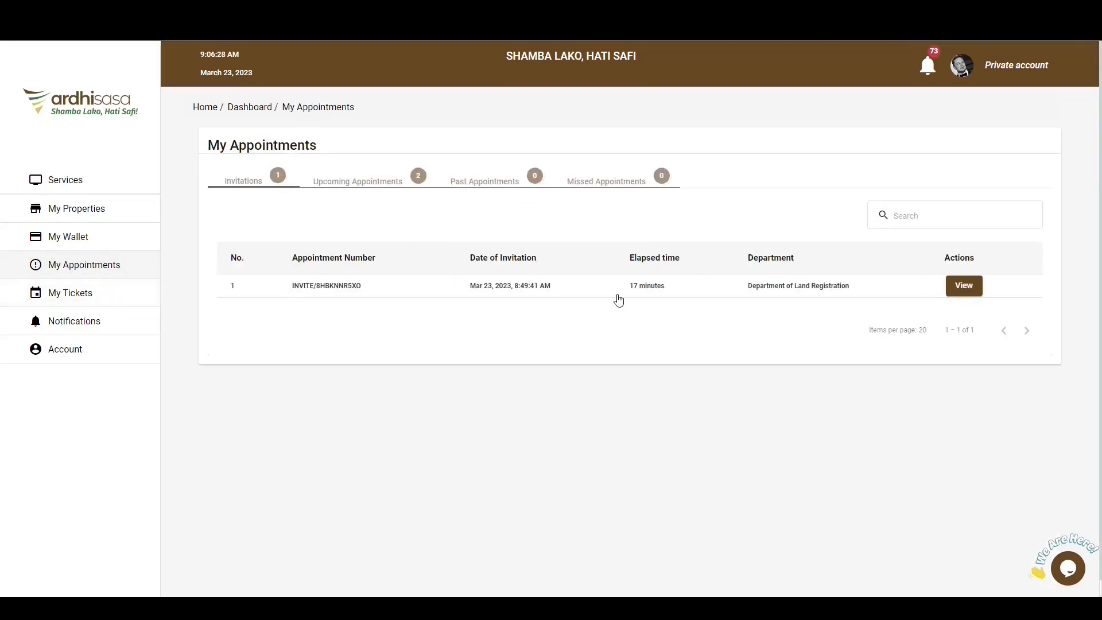
left_click(973, 290)
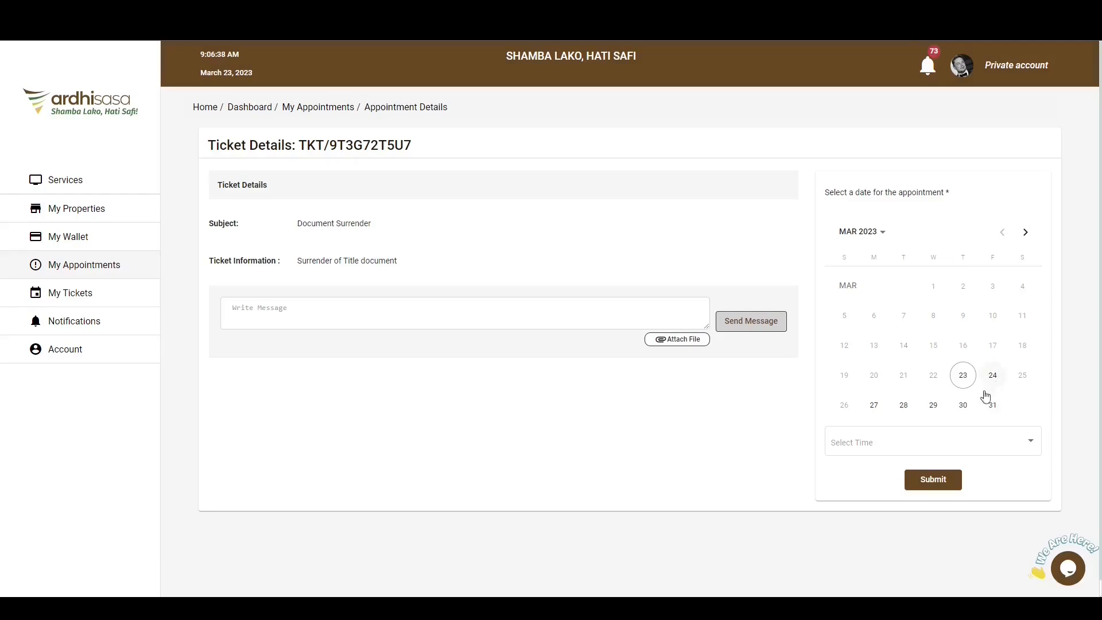
left_click(875, 406)
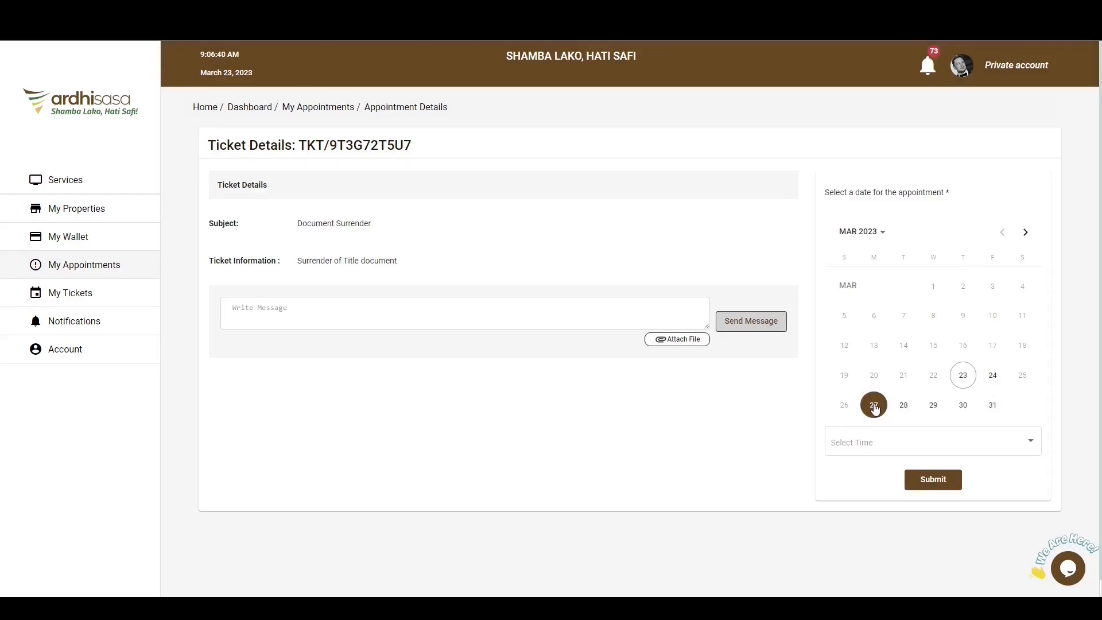
left_click(872, 449)
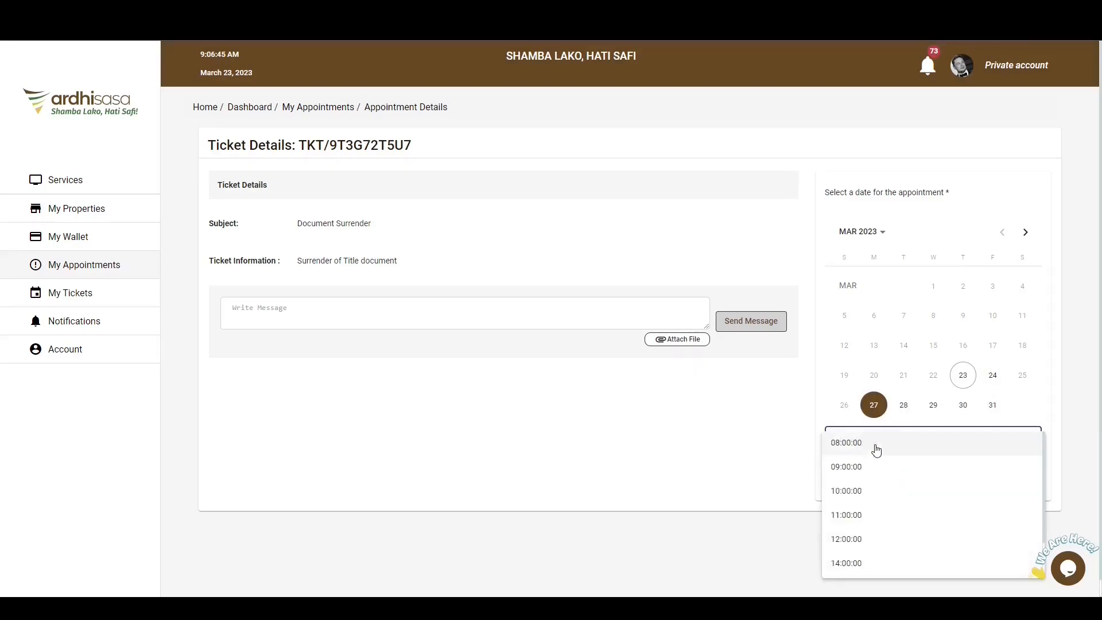
left_click(869, 492)
left_click(939, 481)
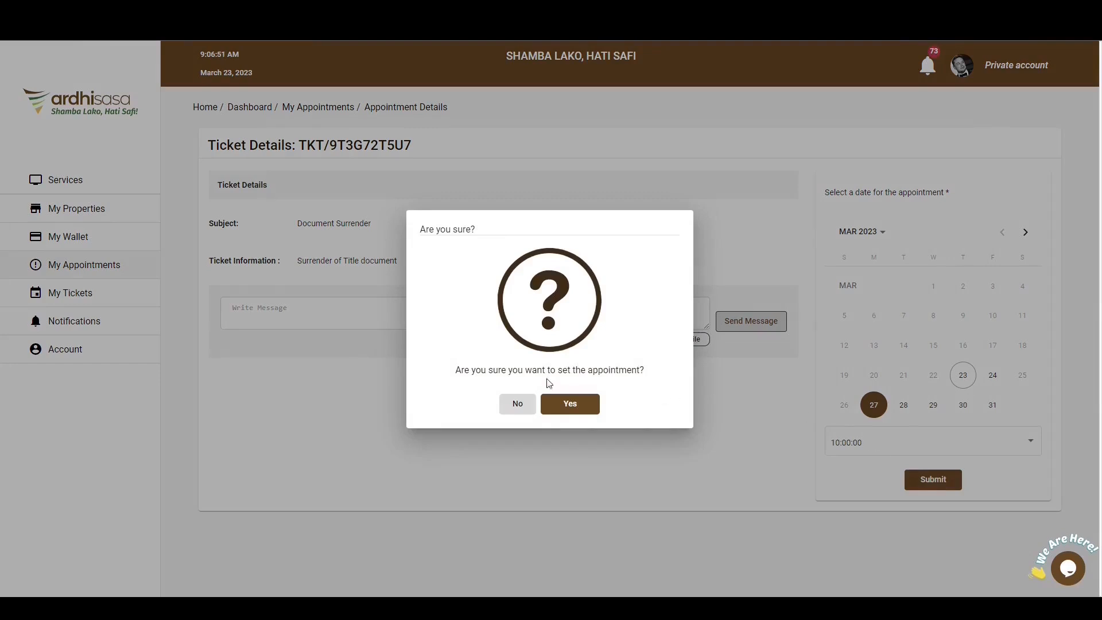
left_click(573, 403)
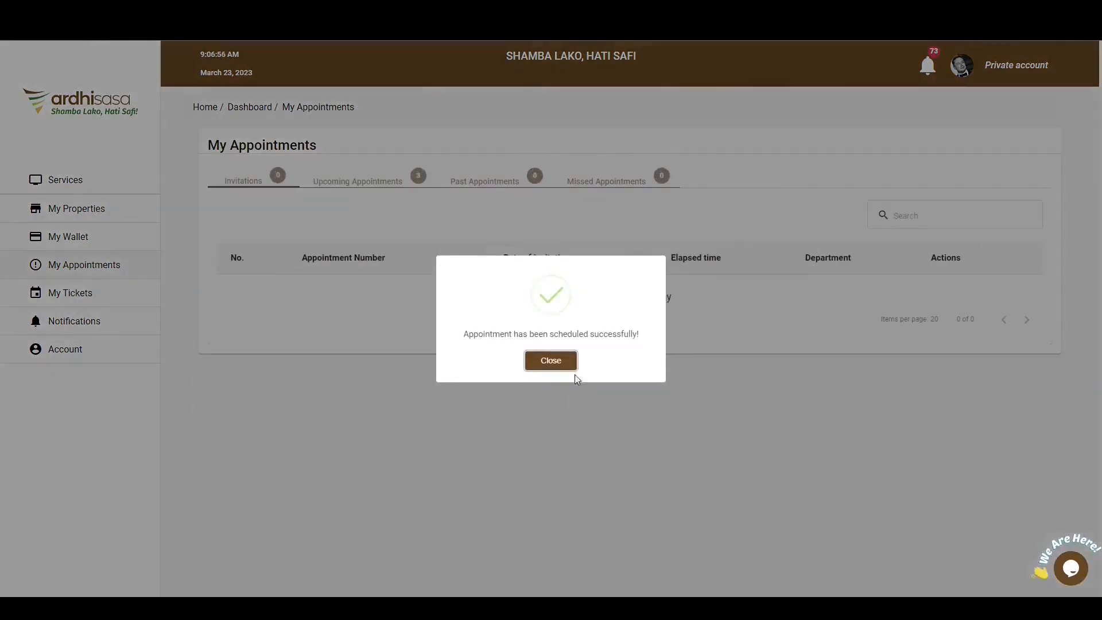
left_click(552, 366)
left_click(357, 180)
left_click(953, 286)
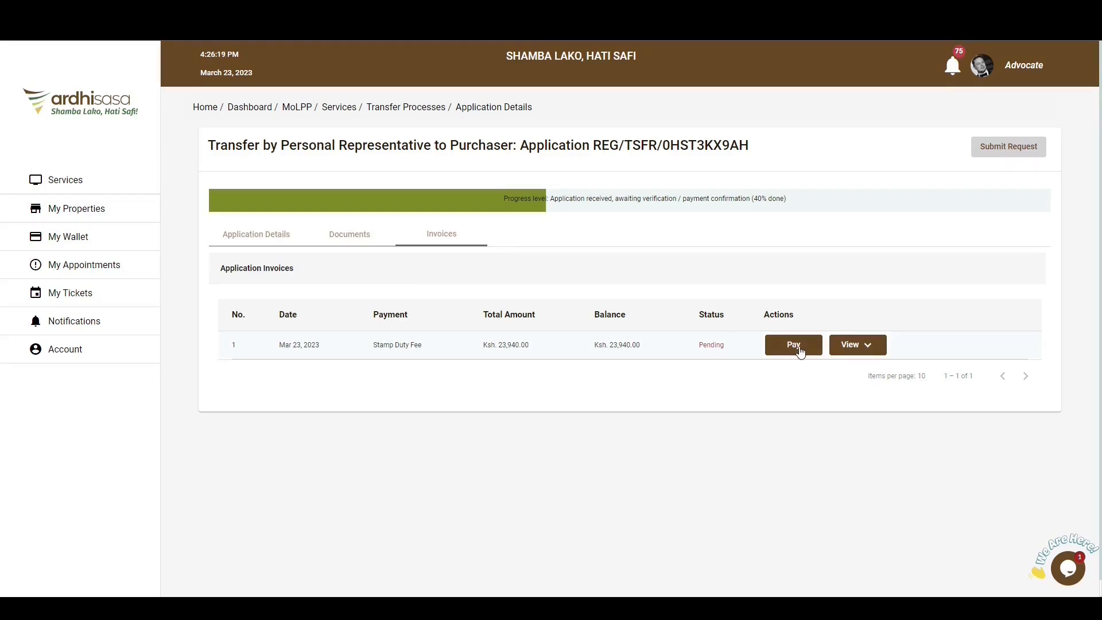
Start paying the Stamp Duty Fee invoice through Kenya Revenue Authority and bring up the manual confirmation form for the payment registration number.
left_click(795, 346)
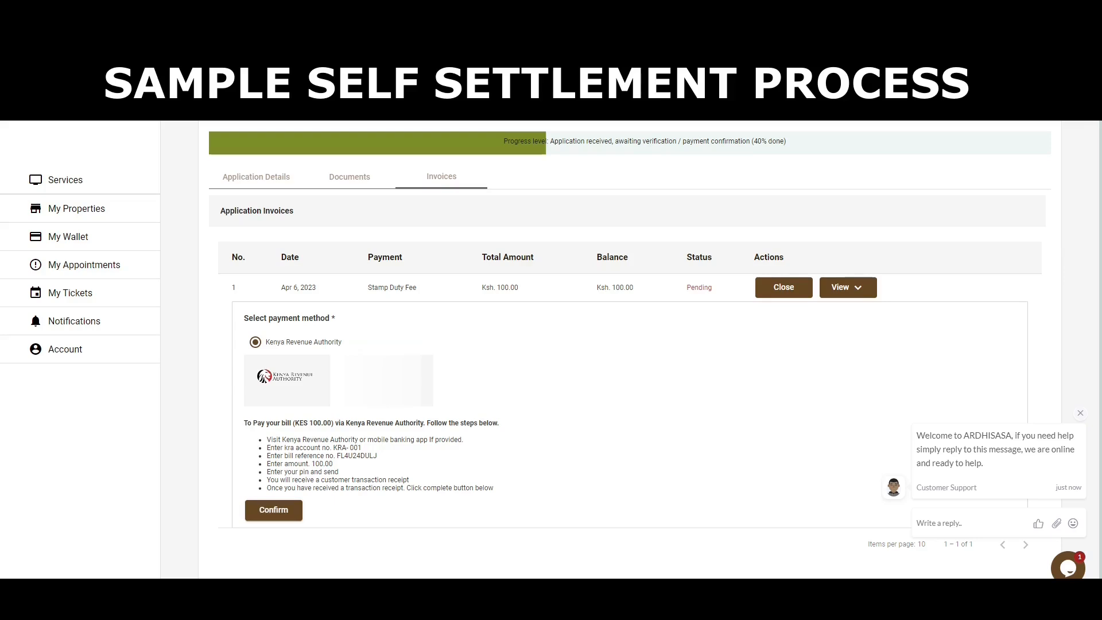
left_click(285, 511)
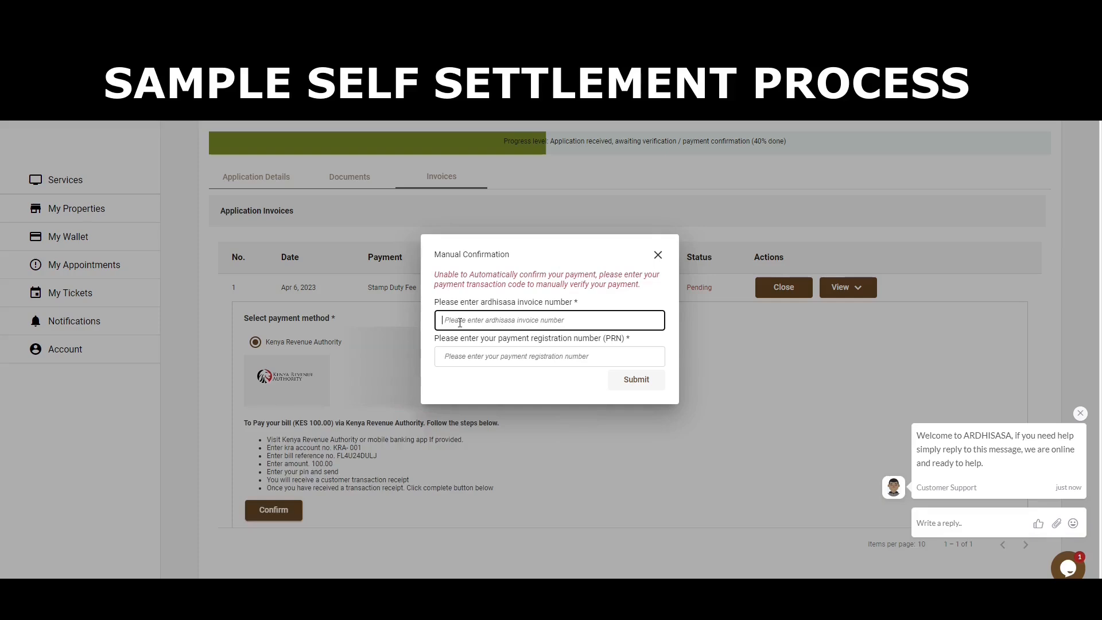
left_click(448, 354)
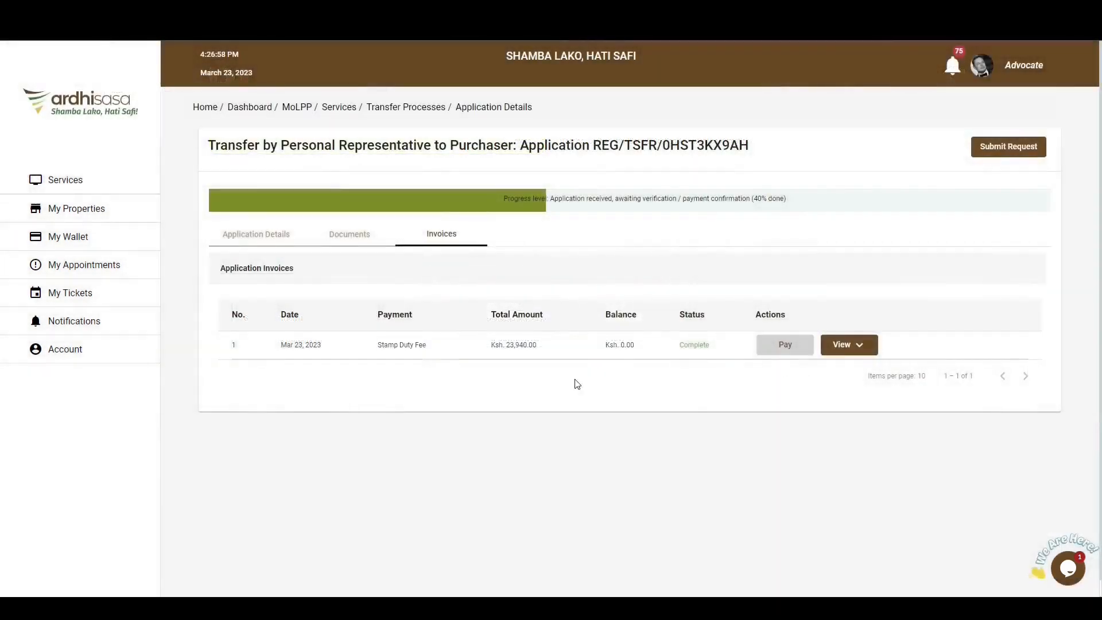
Submit the transfer request from the advocate account's application details, confirm it, and open the application from the ongoing list.
left_click(256, 234)
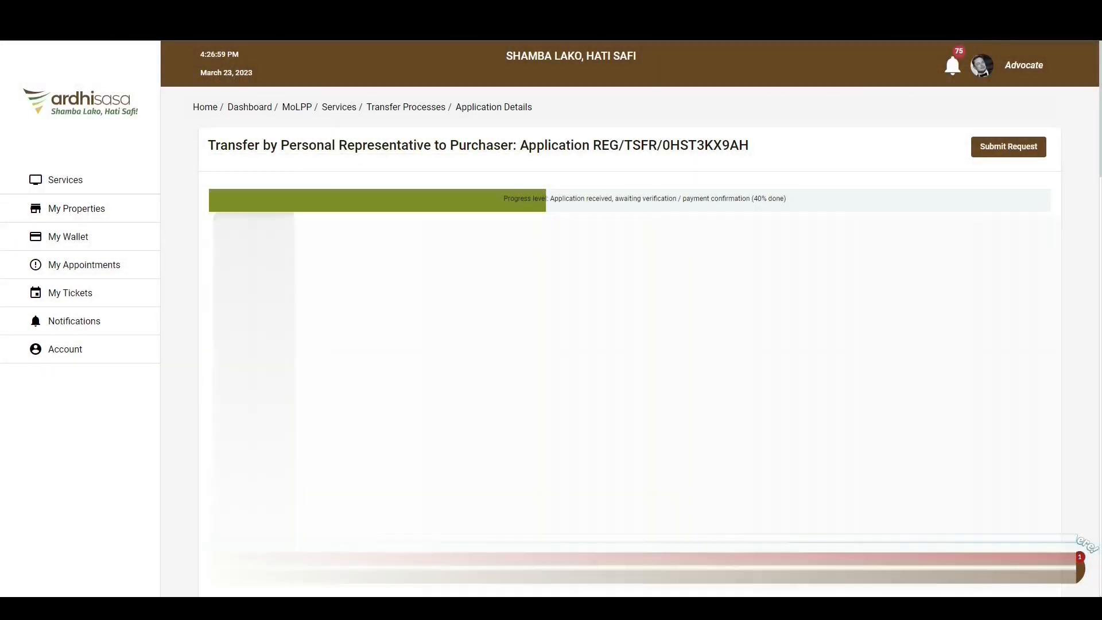
left_click(1008, 152)
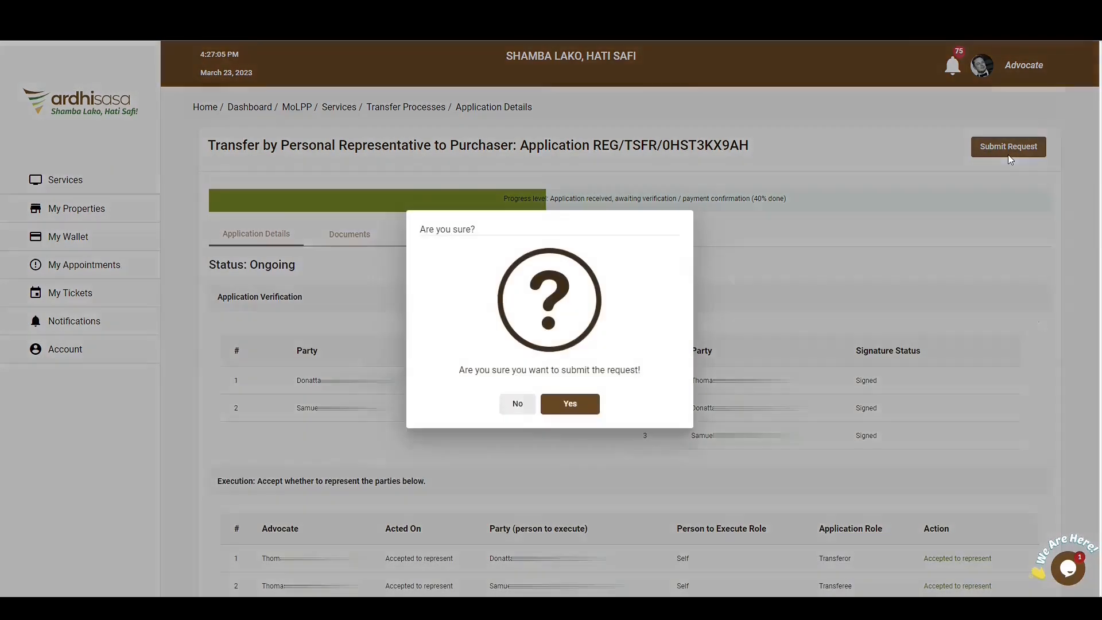
left_click(581, 410)
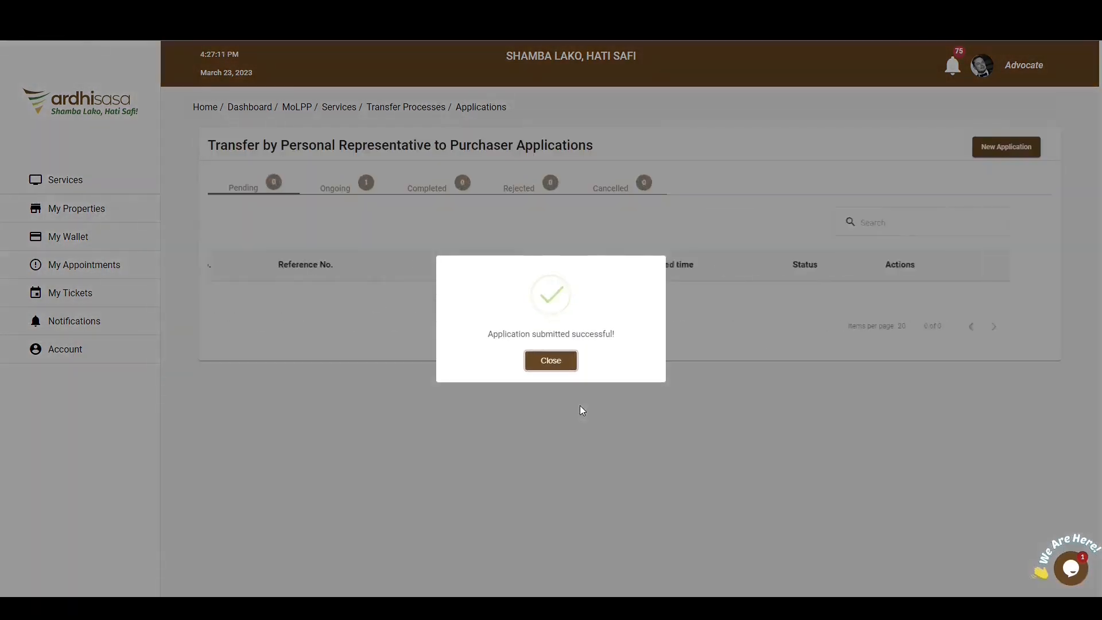
left_click(551, 361)
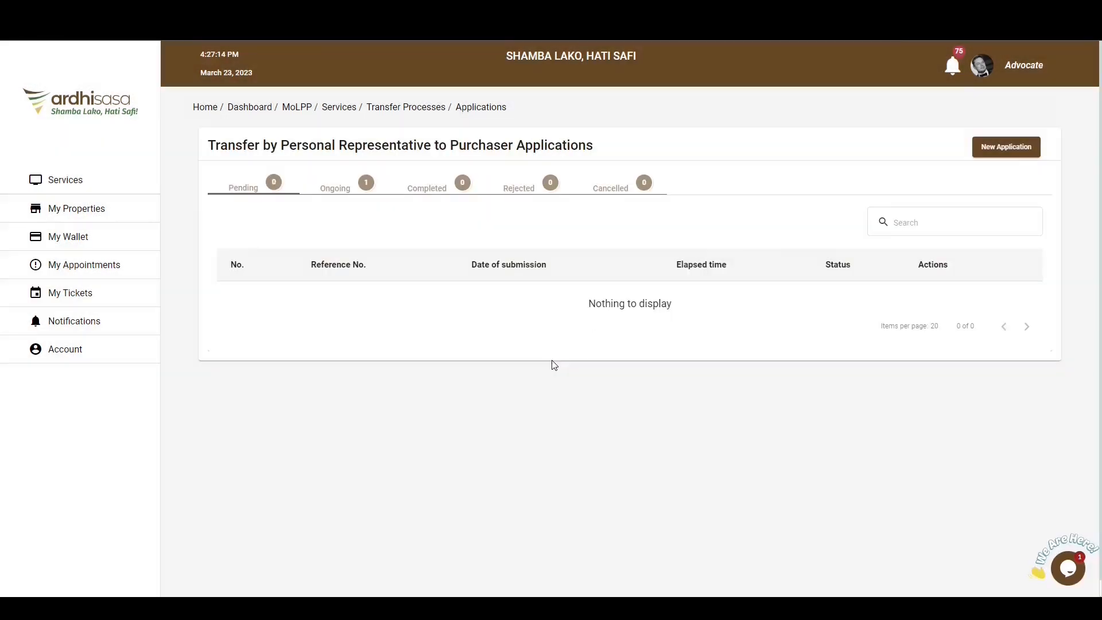
left_click(343, 191)
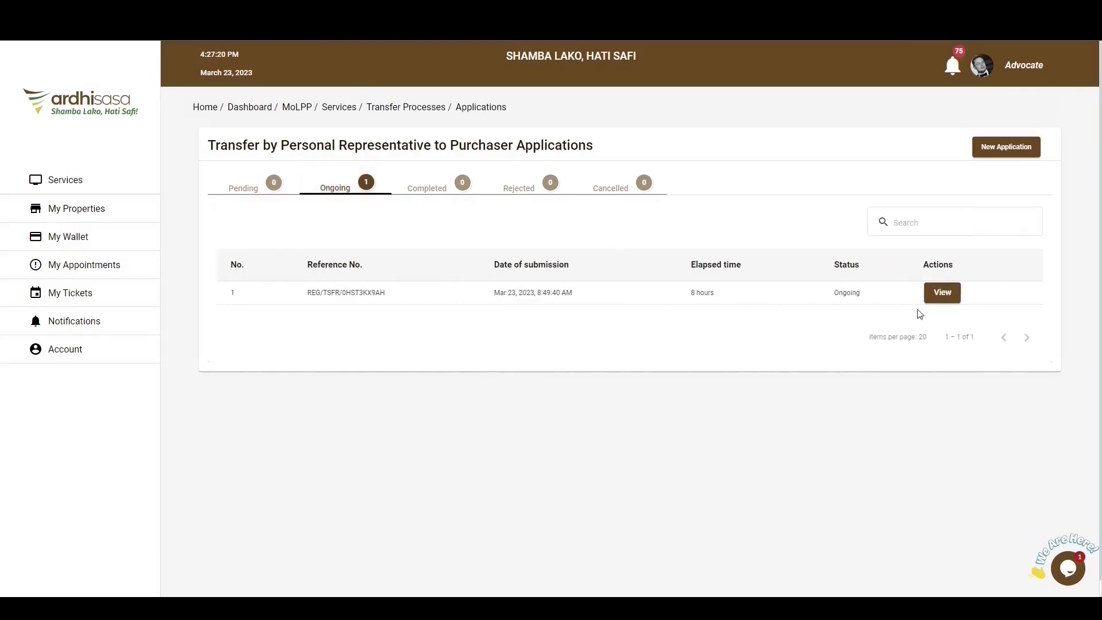
left_click(942, 292)
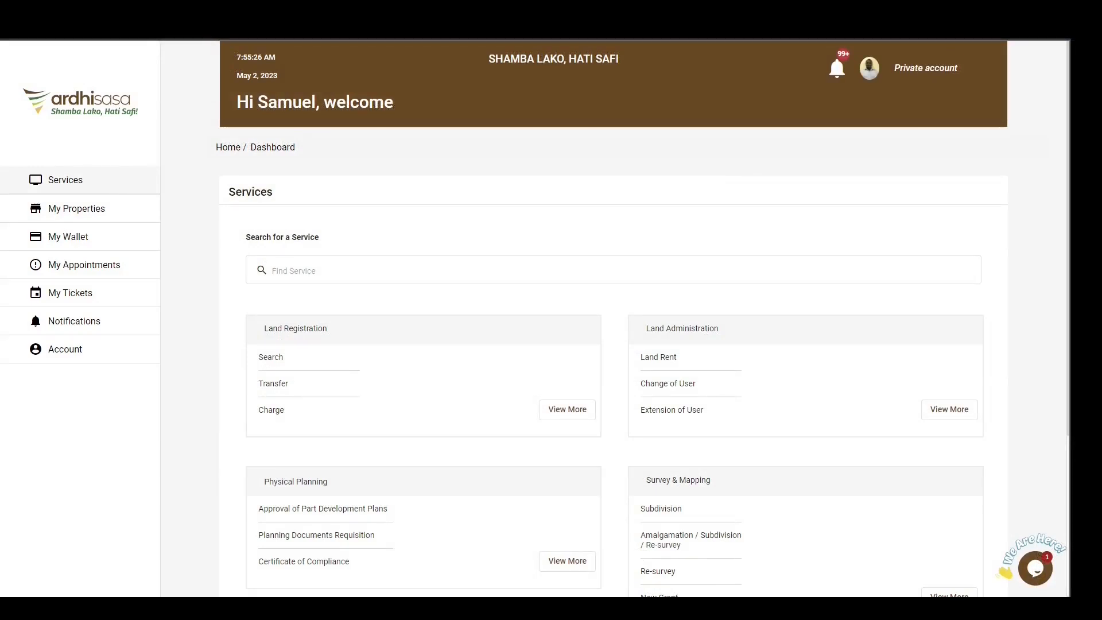
Examine the first freehold parcel in the private account's properties, including its proprietor details and proprietorship section entries.
left_click(90, 213)
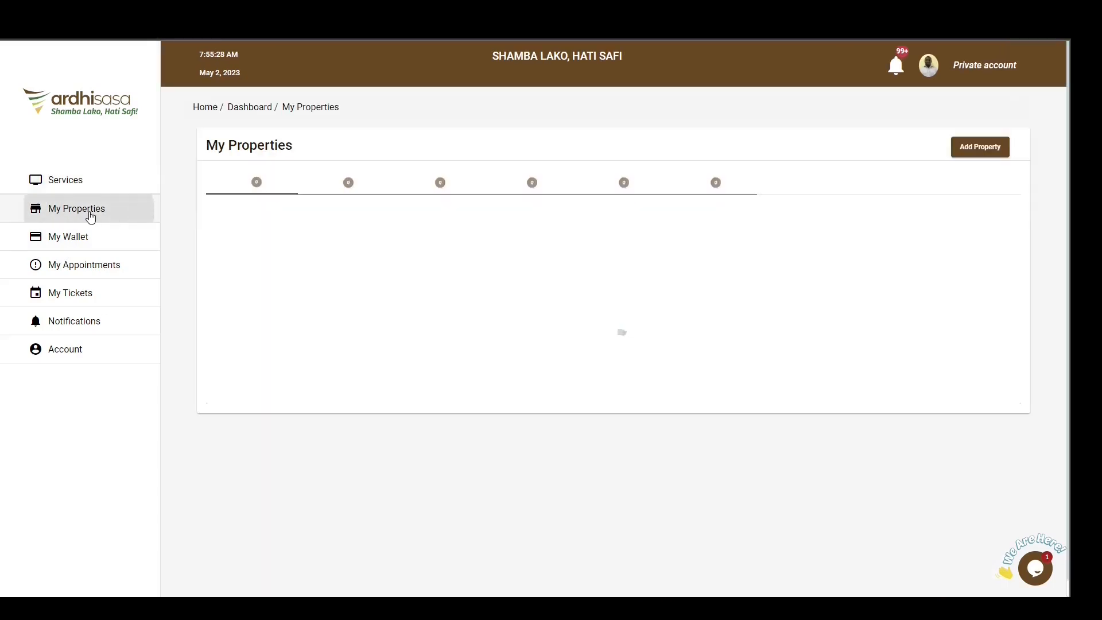
left_click(369, 195)
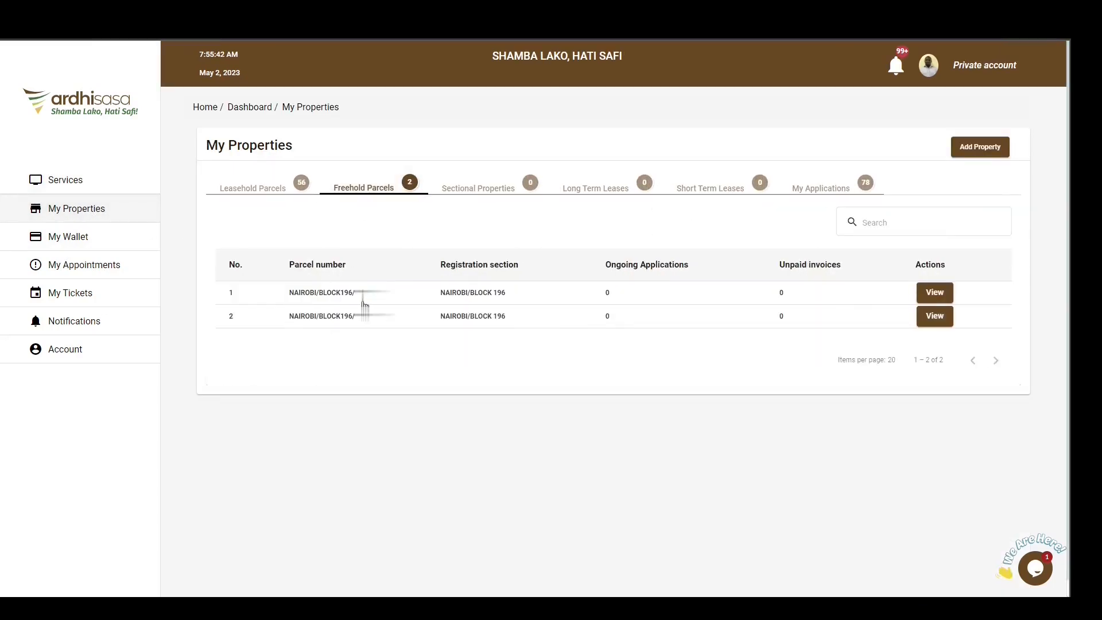
left_click(934, 294)
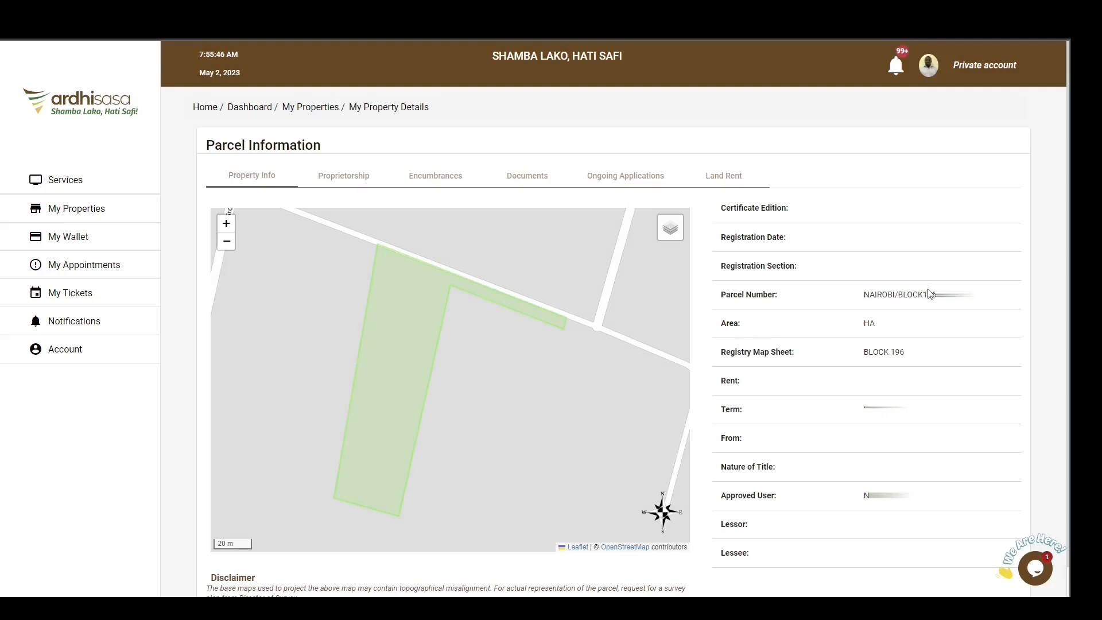
left_click(344, 190)
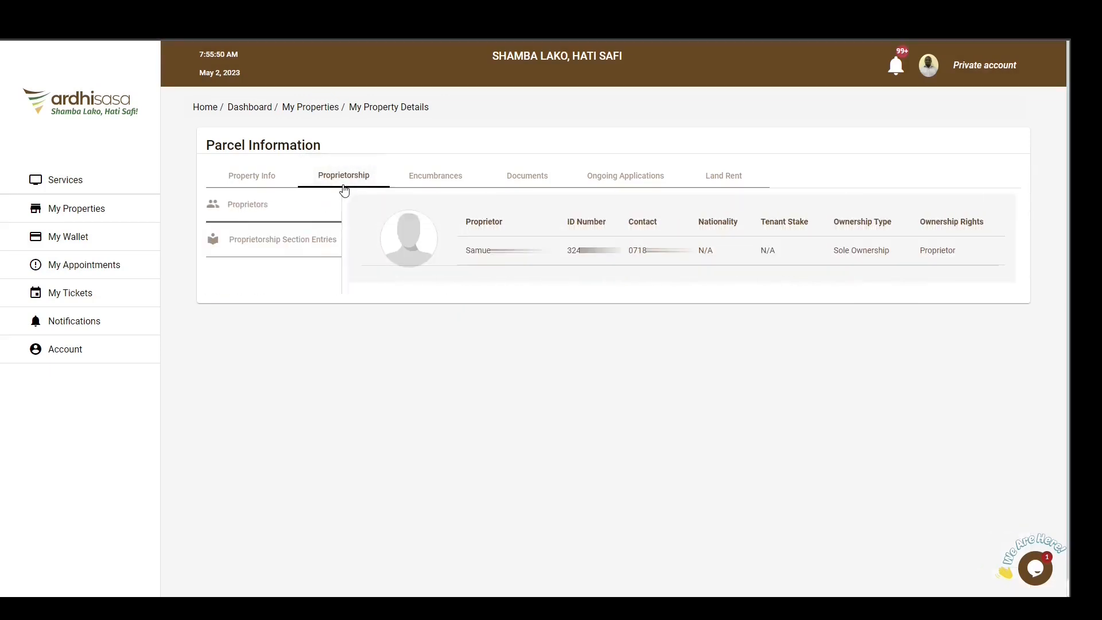
left_click(267, 245)
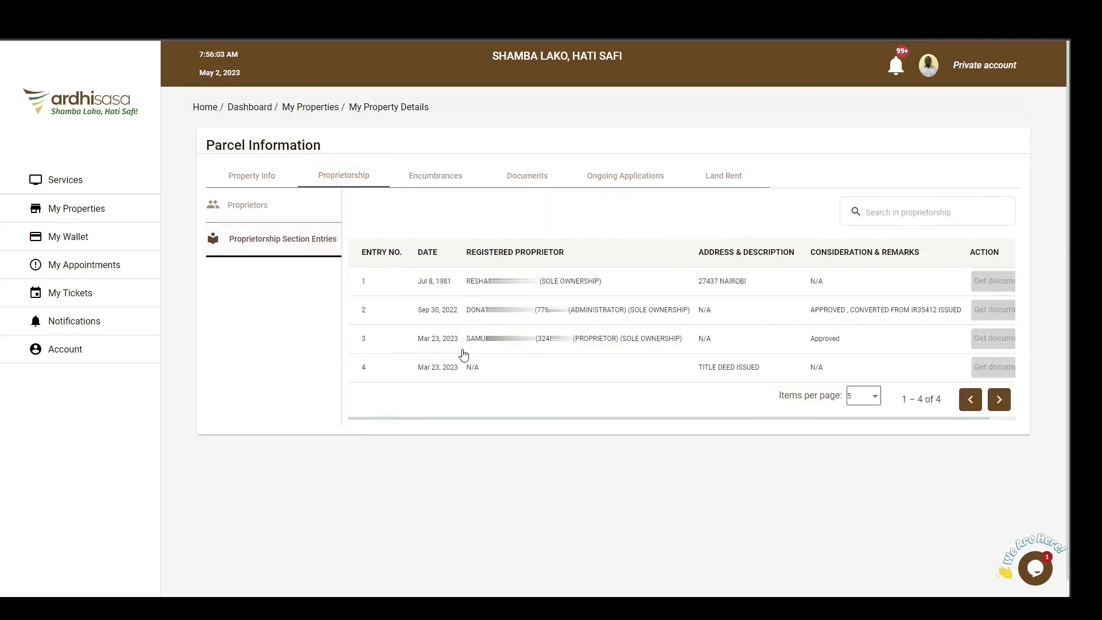